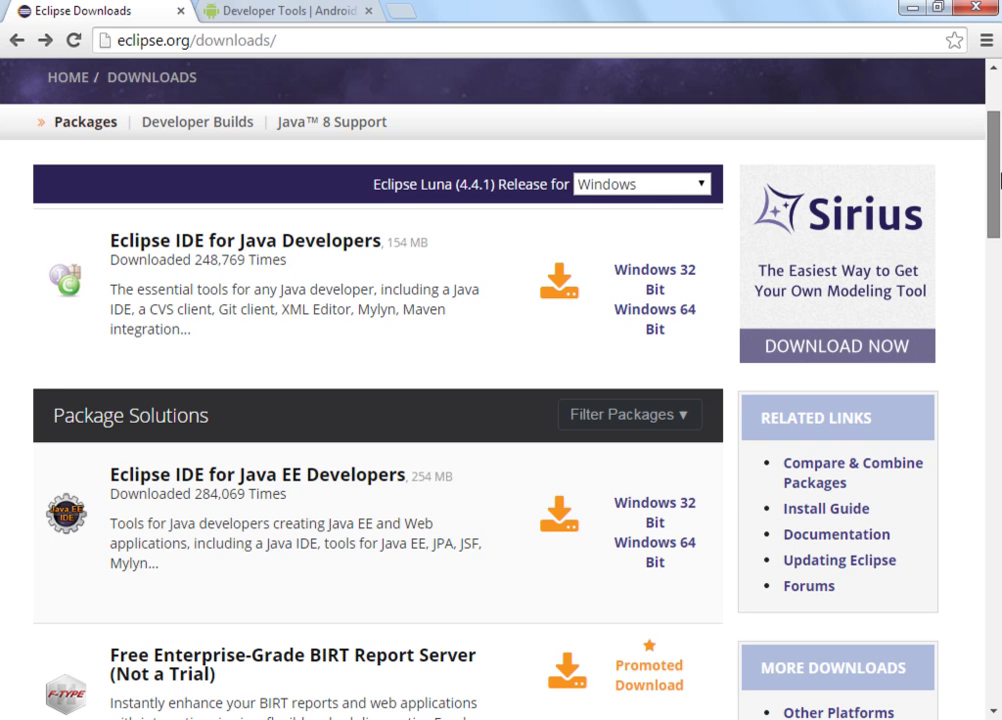
Look over the downloaded eclipse-jee-luna-SR1-win32 archive and installer_r23.0.2-windows in the Herramientas folder, and return to the browser
{"action": "scroll", "coordinate": [1000, 178], "scroll_direction": "up", "scroll_amount": 2}
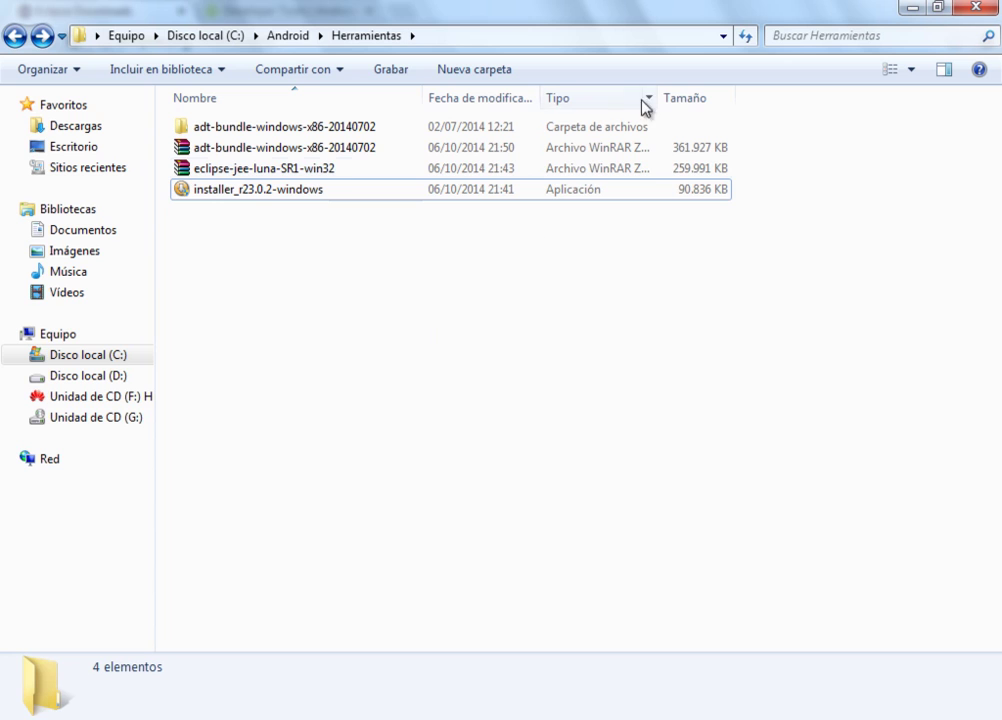
{"action": "left_click", "coordinate": [233, 170]}
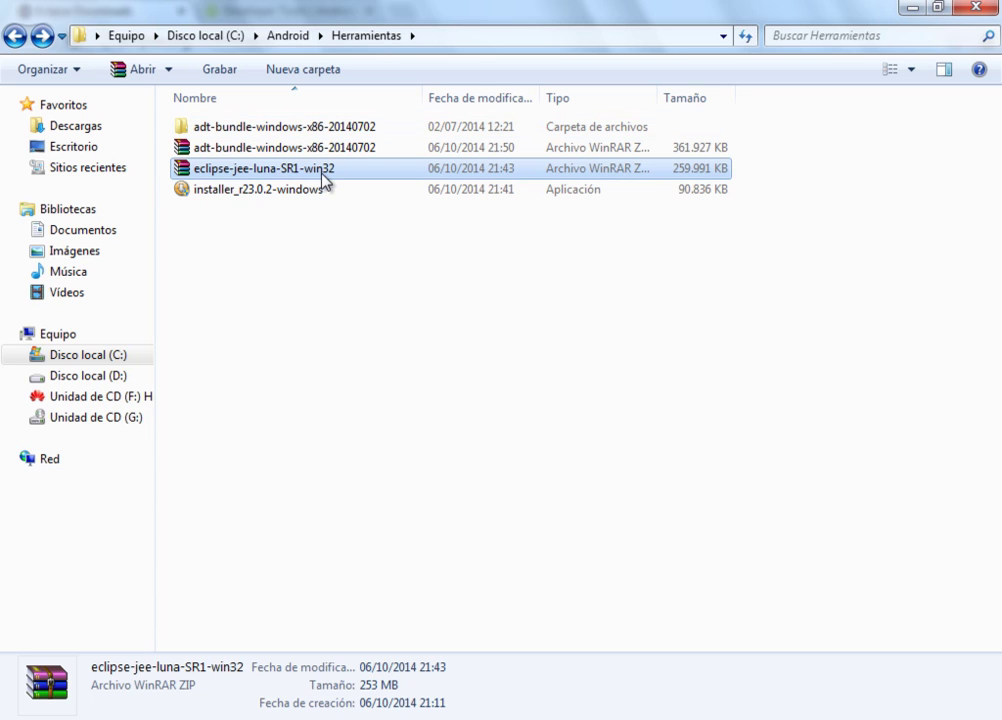
{"action": "left_click", "coordinate": [258, 195]}
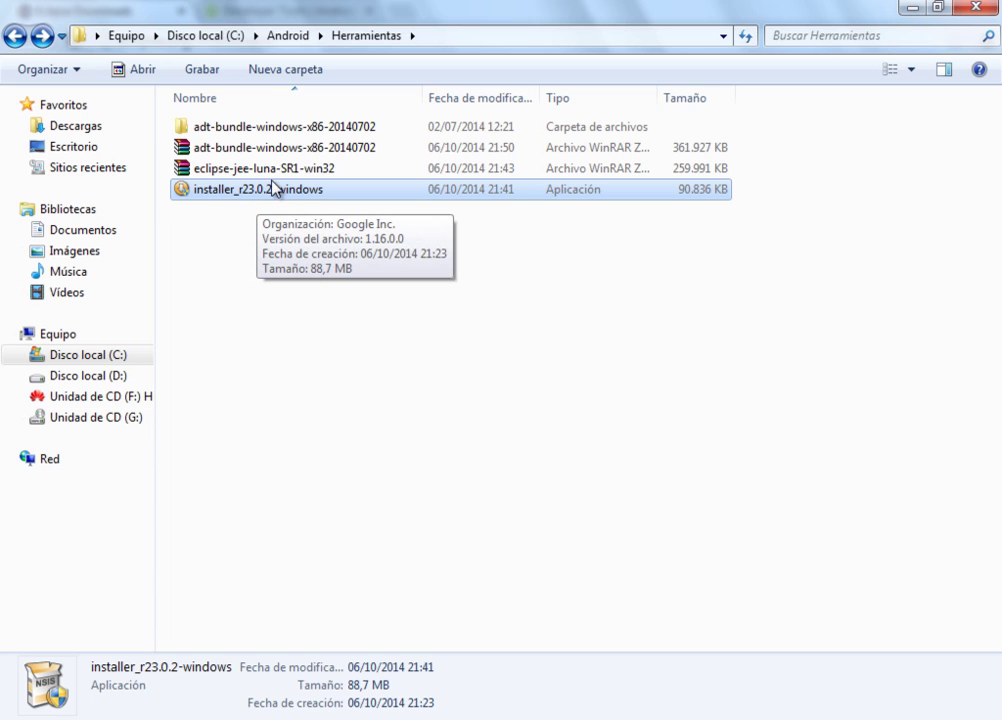
{"action": "left_click", "coordinate": [283, 170]}
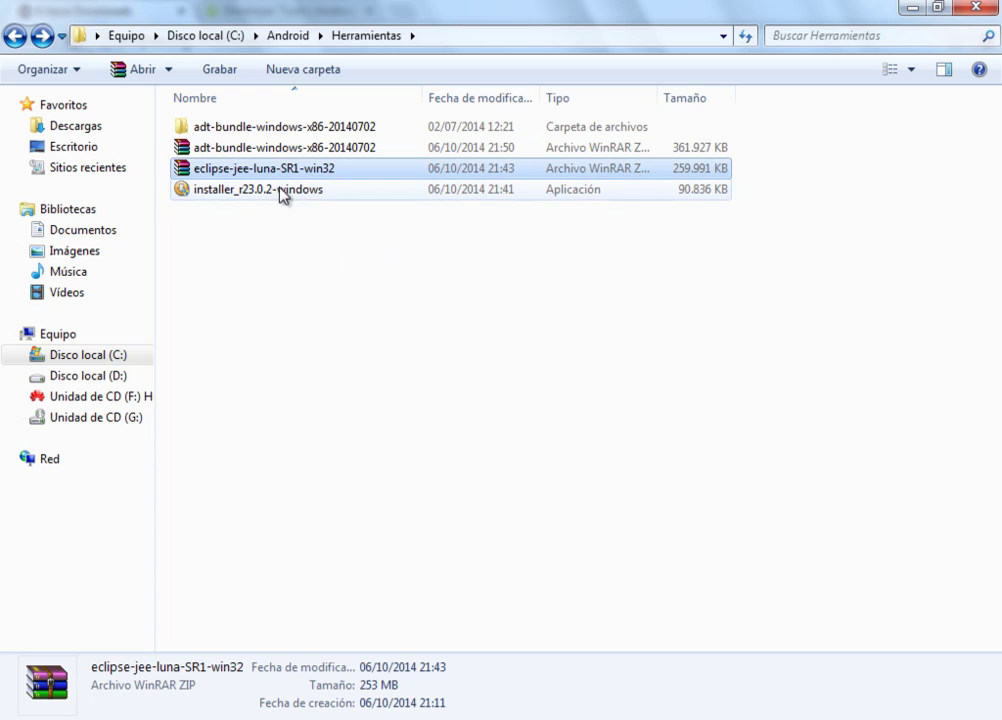
{"action": "left_click", "coordinate": [283, 196]}
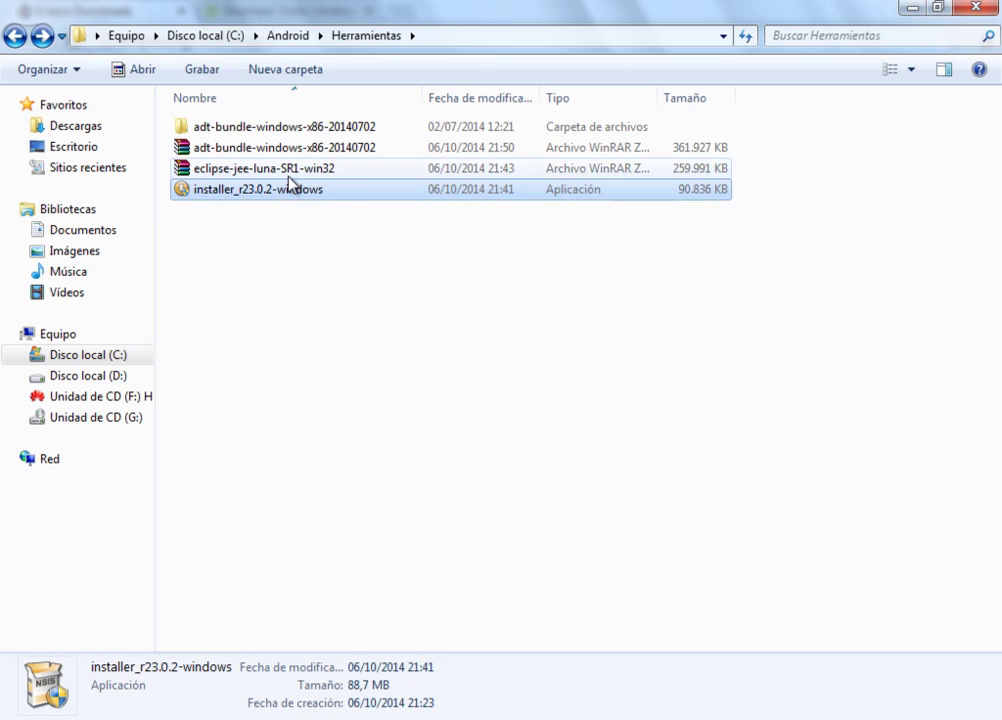
{"action": "left_click", "coordinate": [289, 176]}
{"action": "left_click", "coordinate": [289, 182]}
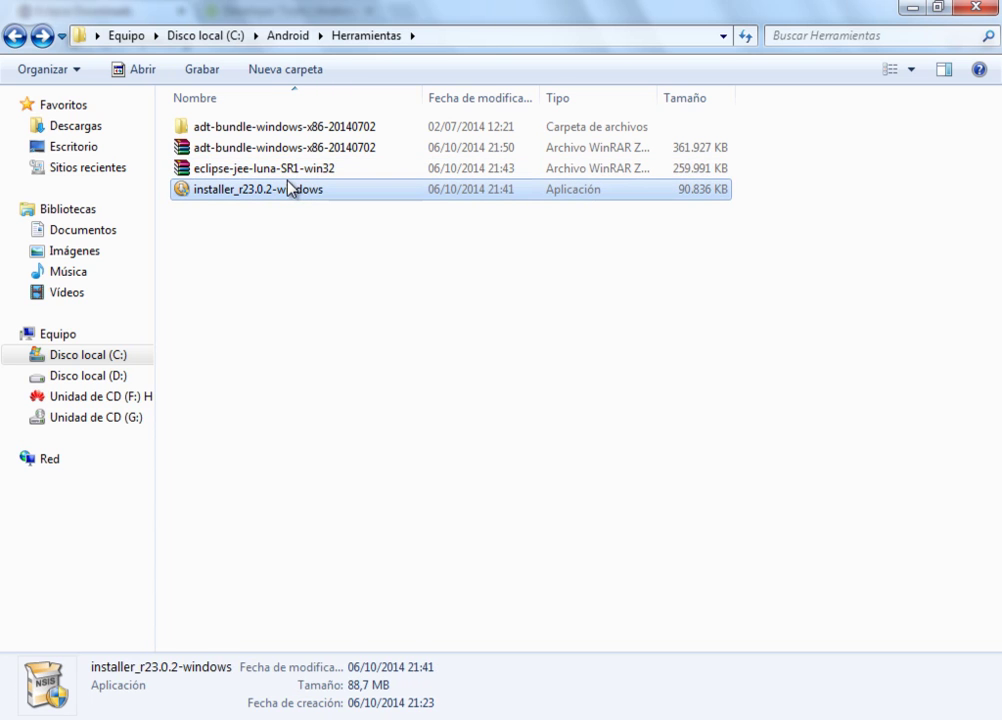
{"action": "left_click", "coordinate": [391, 716]}
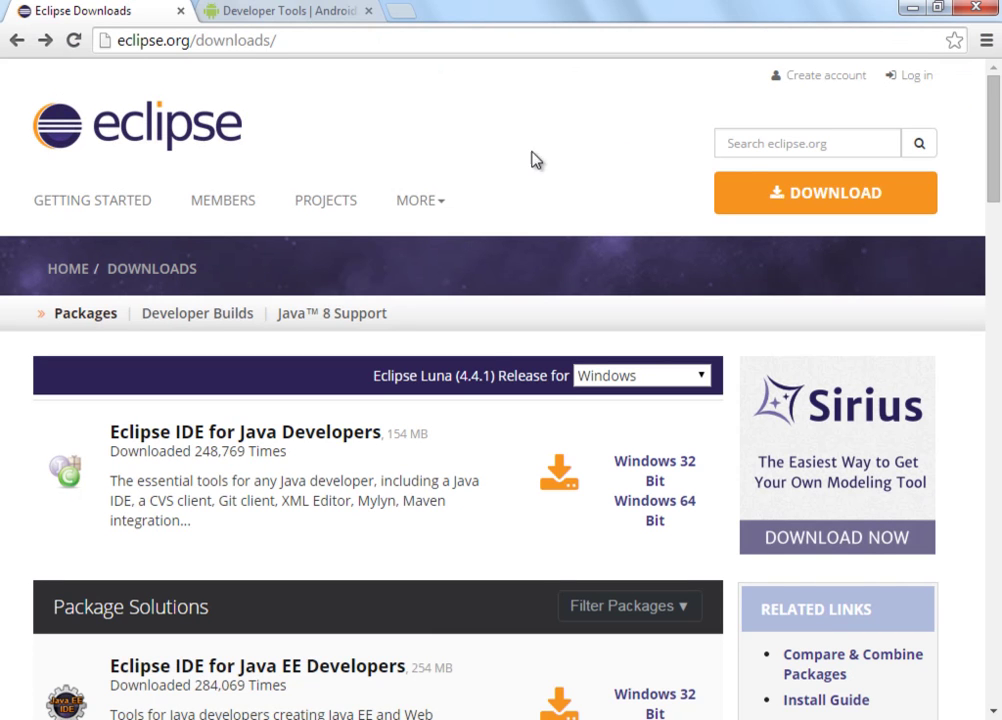
From the Android Developer Tools page, open the Android SDK page and request the Eclipse ADT download for Windows
{"action": "left_click", "coordinate": [262, 17]}
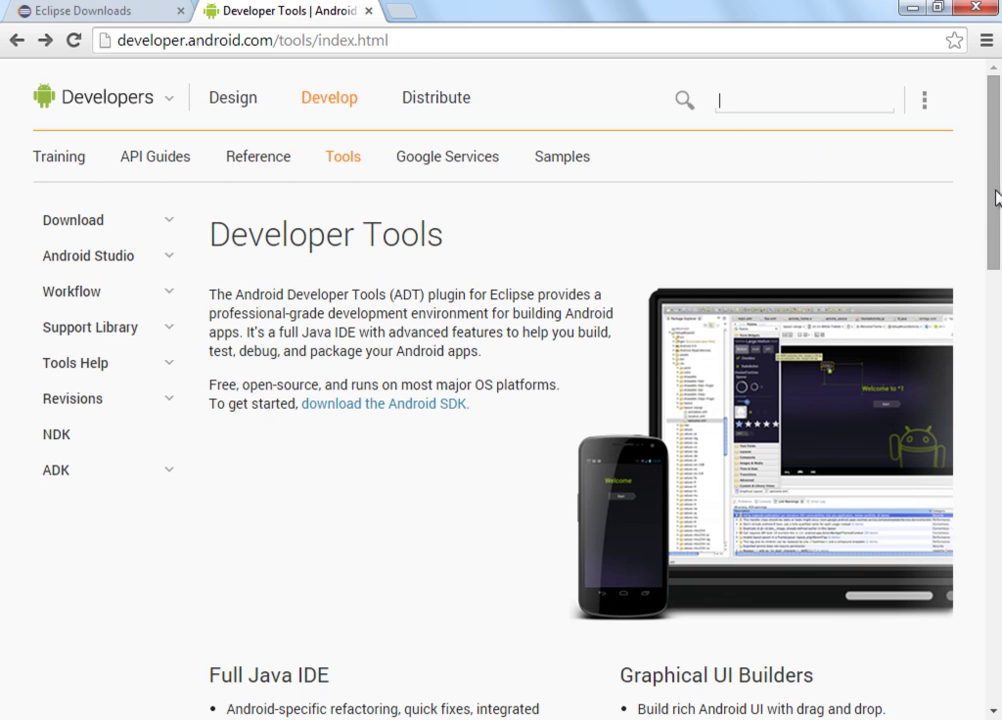
{"action": "scroll", "coordinate": [393, 413], "scroll_direction": "down", "scroll_amount": 1}
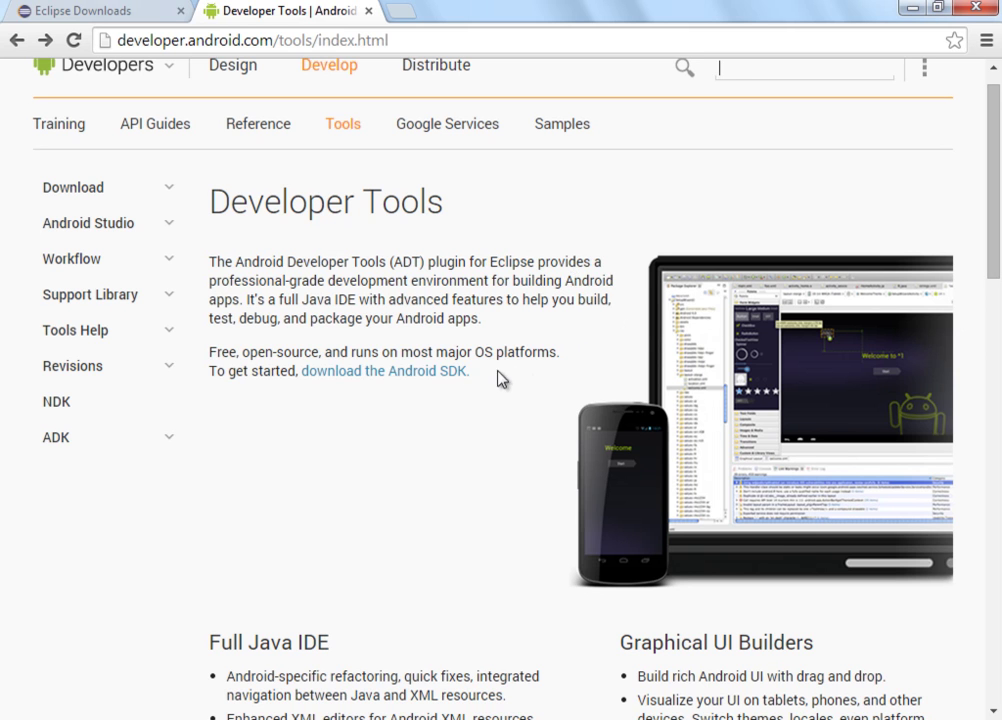
{"action": "left_click", "coordinate": [385, 372]}
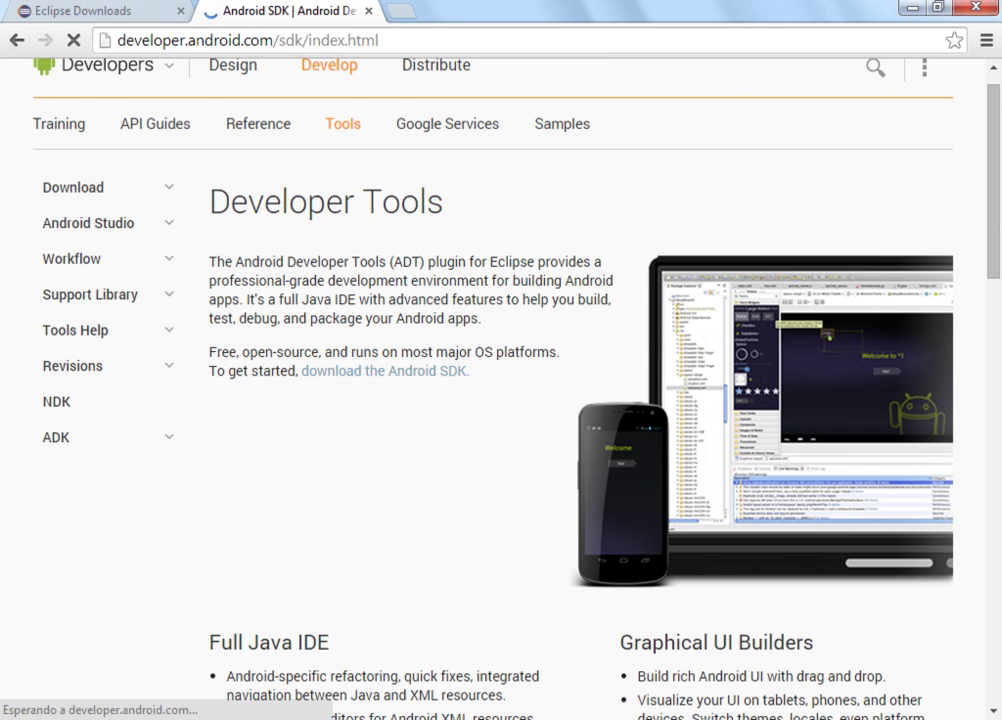
{"action": "left_click_drag", "start_coordinate": [993, 205], "coordinate": [993, 309]}
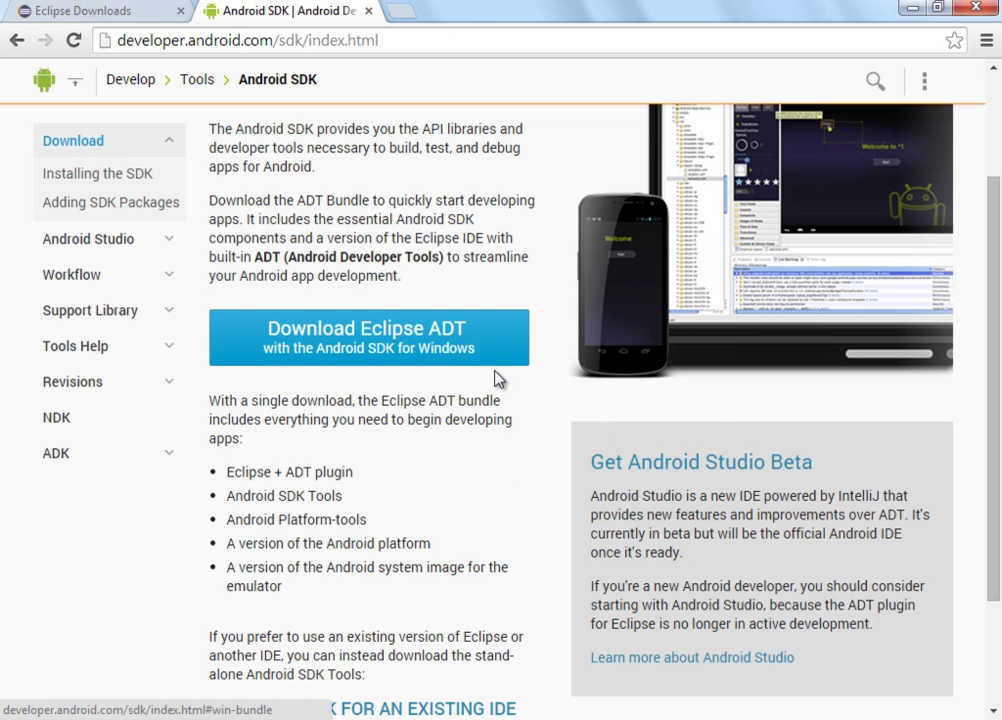
{"action": "left_click", "coordinate": [459, 347]}
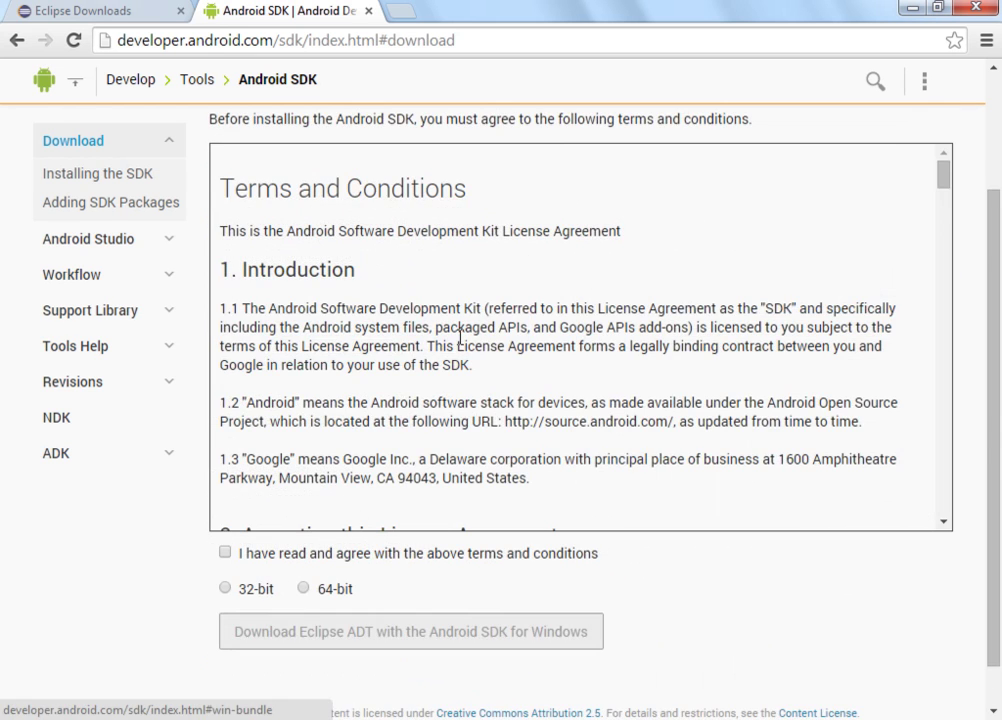
Accept the SDK terms and conditions and start downloading the 32-bit Eclipse ADT bundle
{"action": "left_click", "coordinate": [225, 553]}
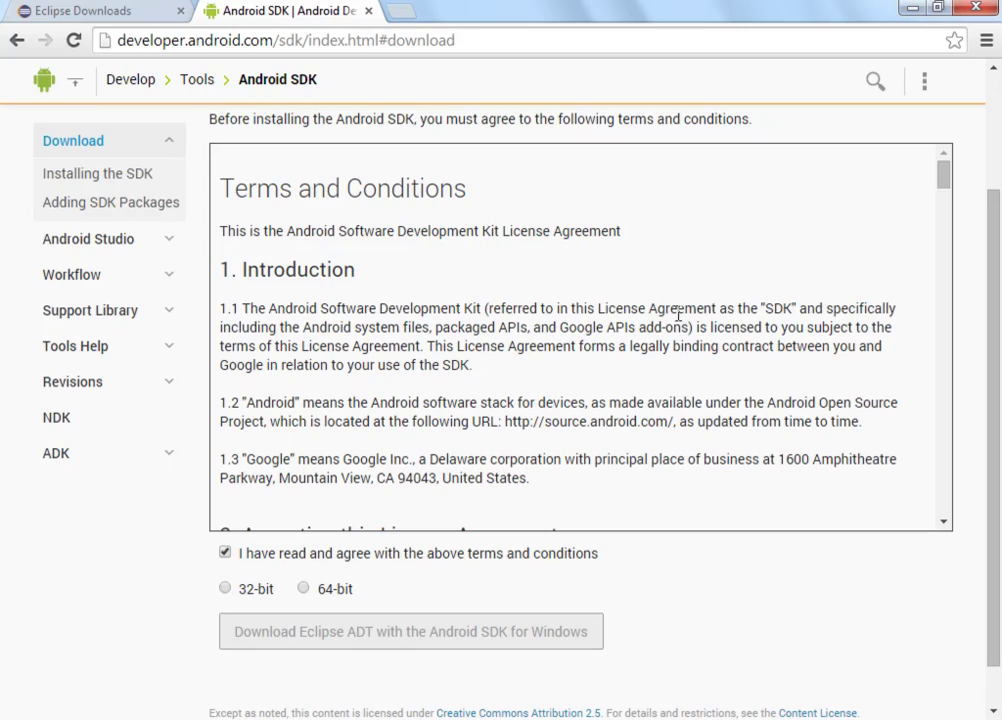
{"action": "mouse_move", "coordinate": [945, 178]}
{"action": "left_mouse_down"}
{"action": "mouse_move", "coordinate": [987, 520]}
{"action": "mouse_move", "coordinate": [962, 474]}
{"action": "mouse_move", "coordinate": [945, 178]}
{"action": "left_mouse_up"}
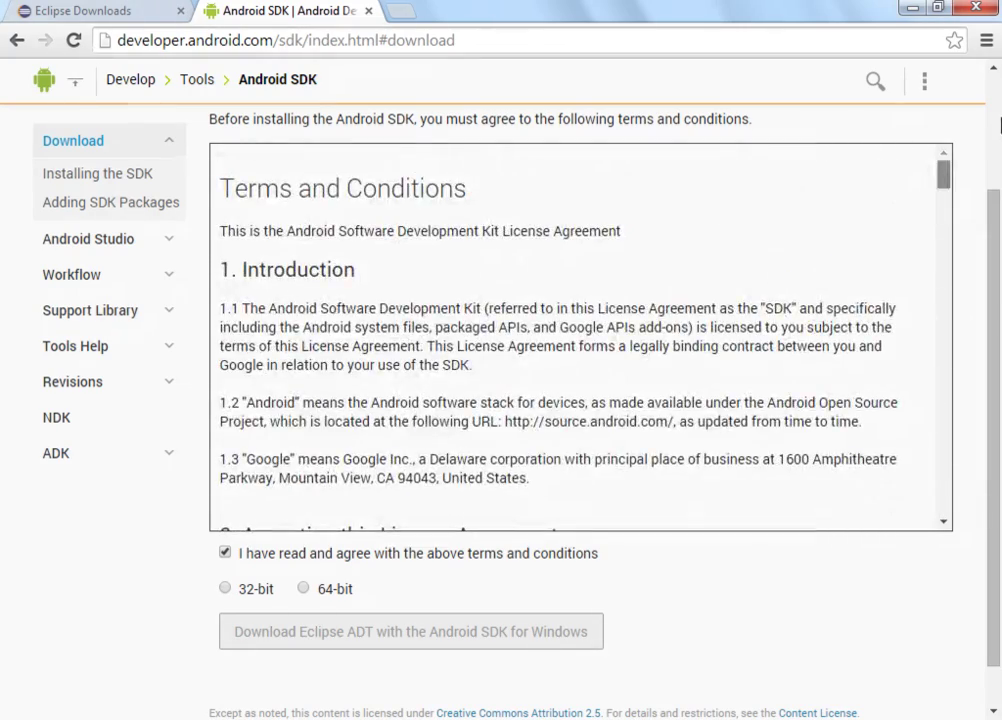
{"action": "left_click", "coordinate": [226, 590]}
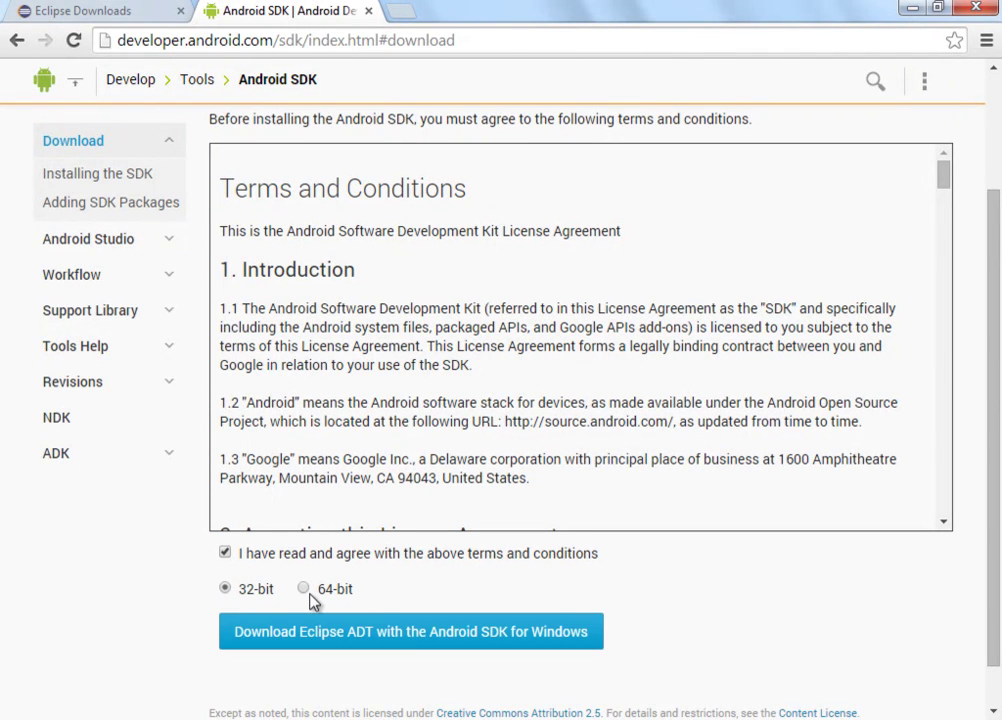
{"action": "left_click", "coordinate": [226, 589]}
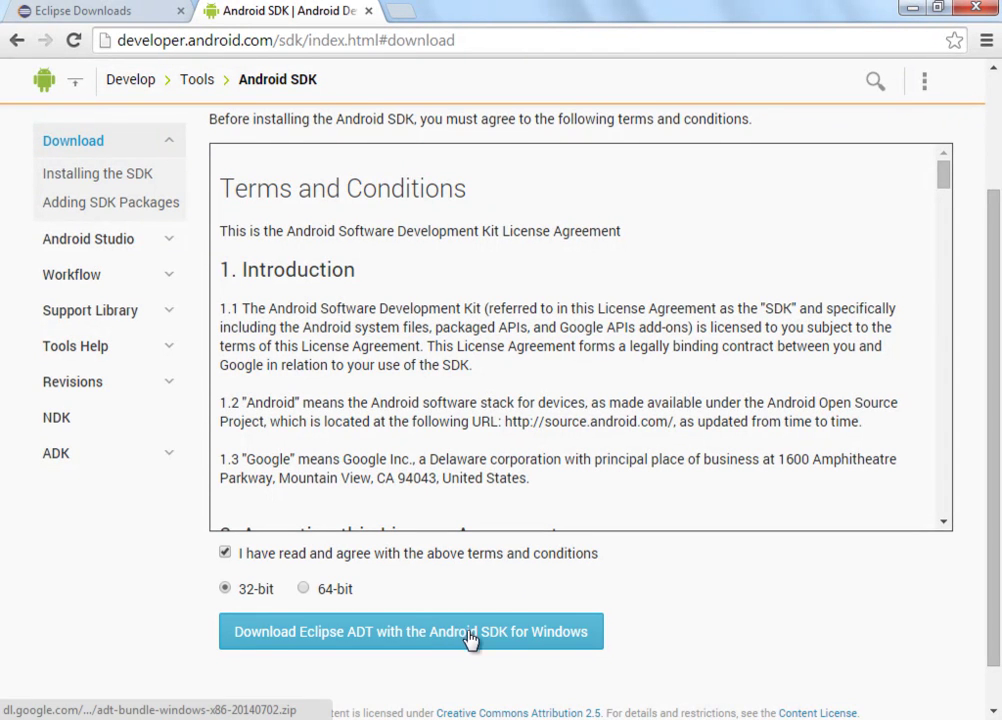
{"action": "left_click", "coordinate": [583, 634]}
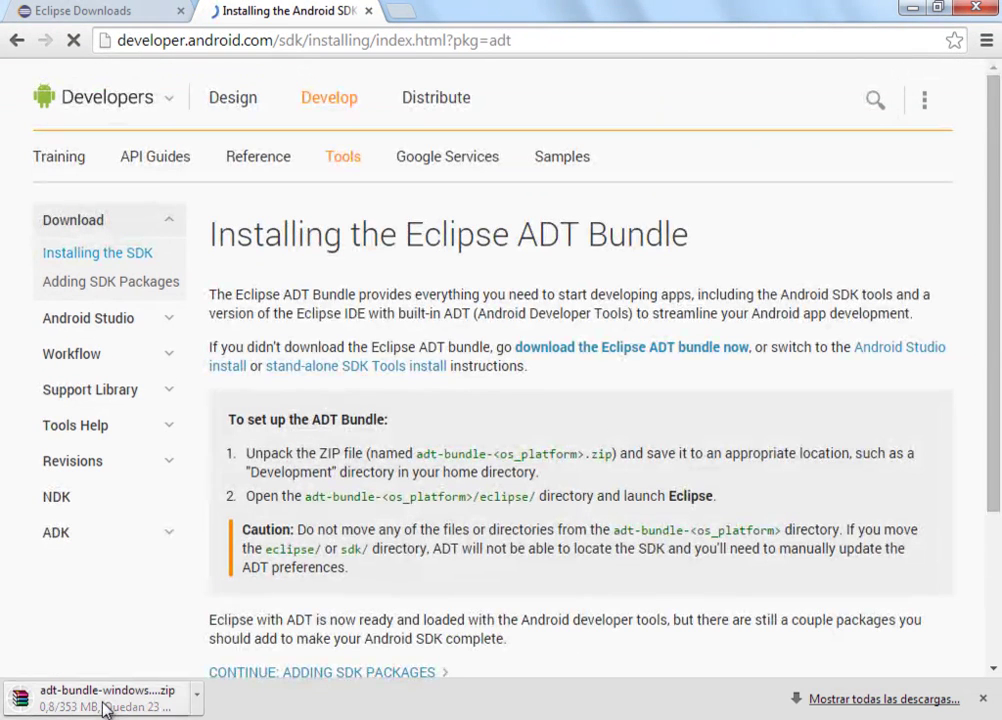
Cancel the ADT bundle download, remove it from the browser's download list, and close the downloads page
{"action": "left_click", "coordinate": [825, 700]}
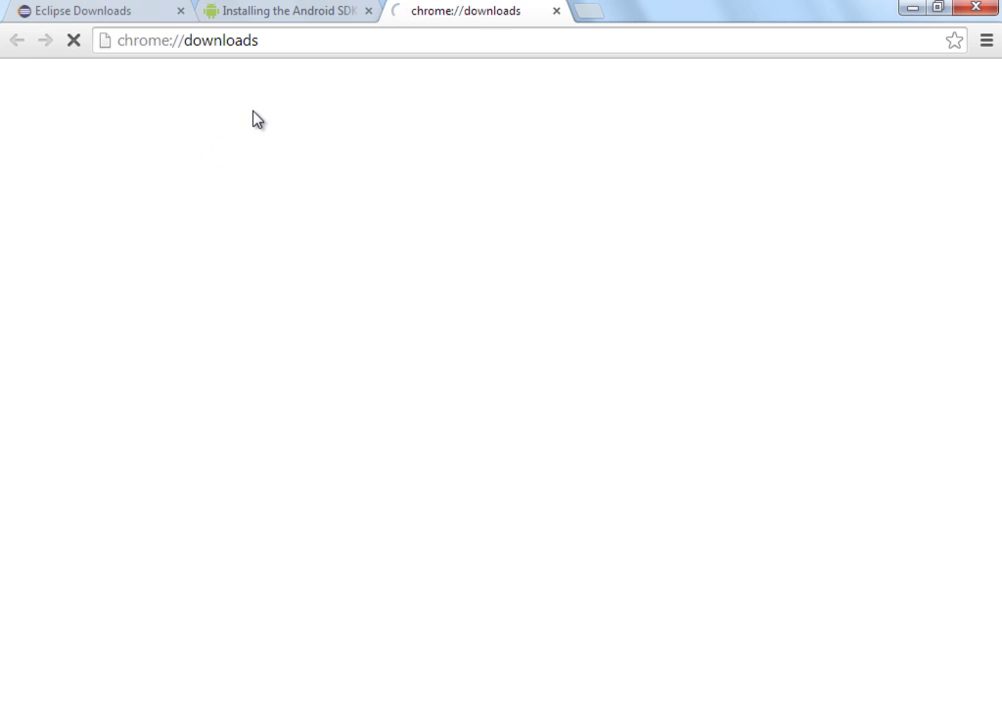
{"action": "left_click", "coordinate": [244, 190]}
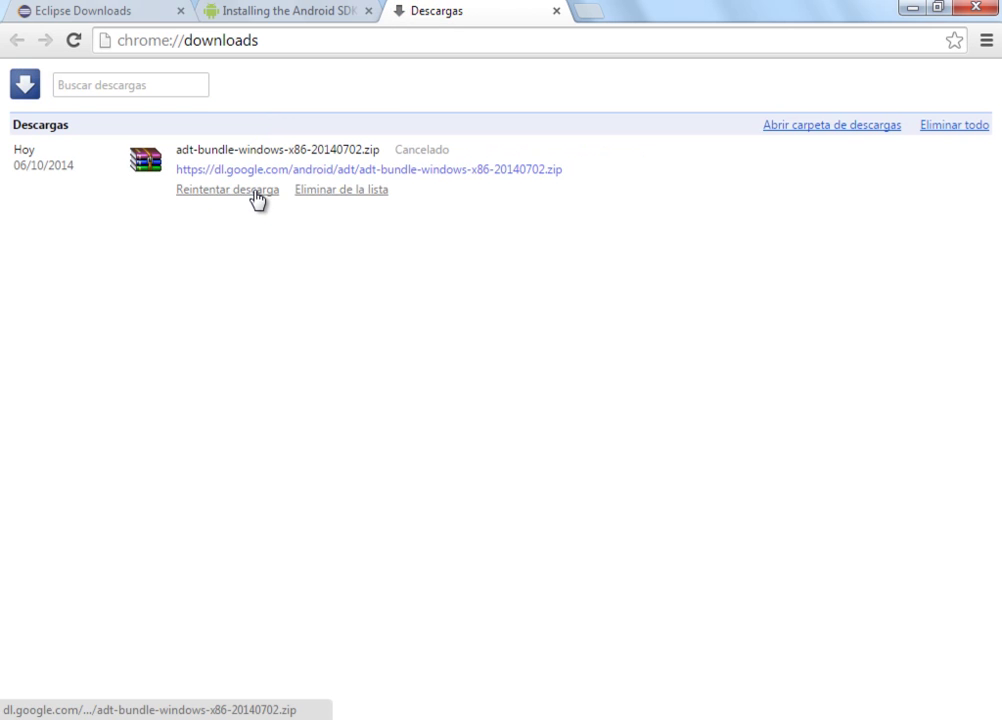
{"action": "left_click", "coordinate": [345, 193]}
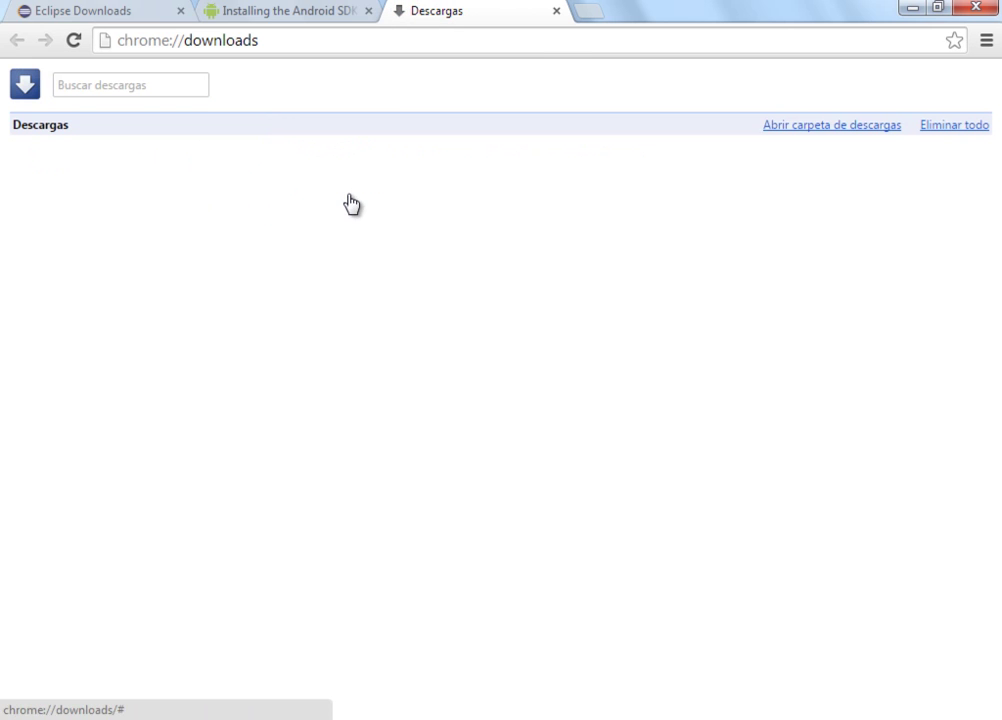
{"action": "left_click", "coordinate": [556, 11]}
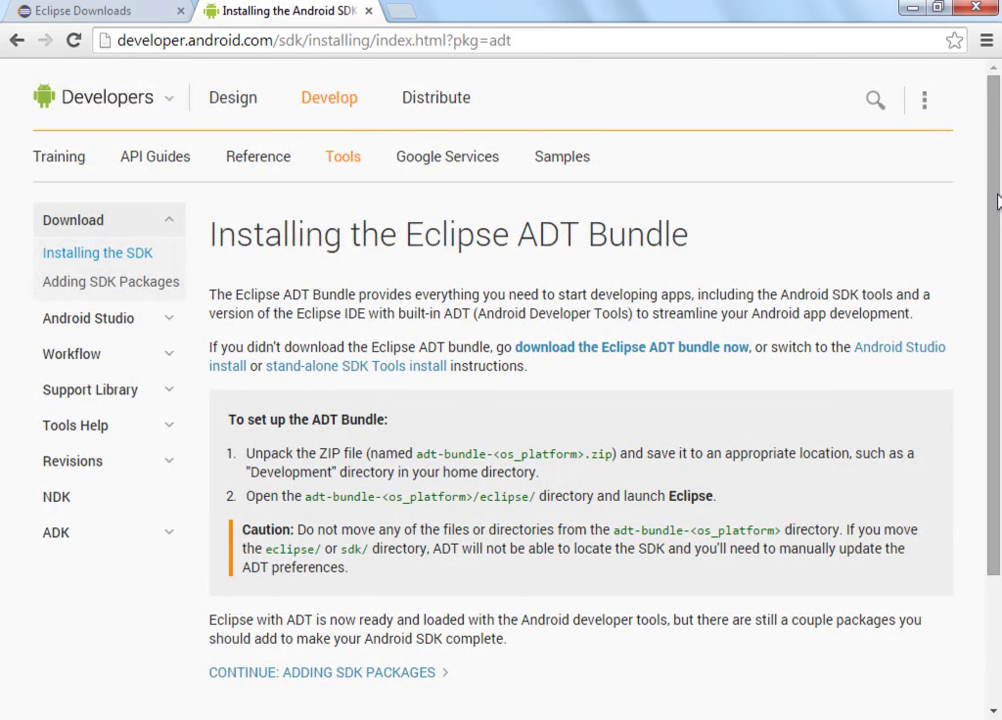
{"action": "scroll", "coordinate": [997, 206], "scroll_direction": "down", "scroll_amount": 3}
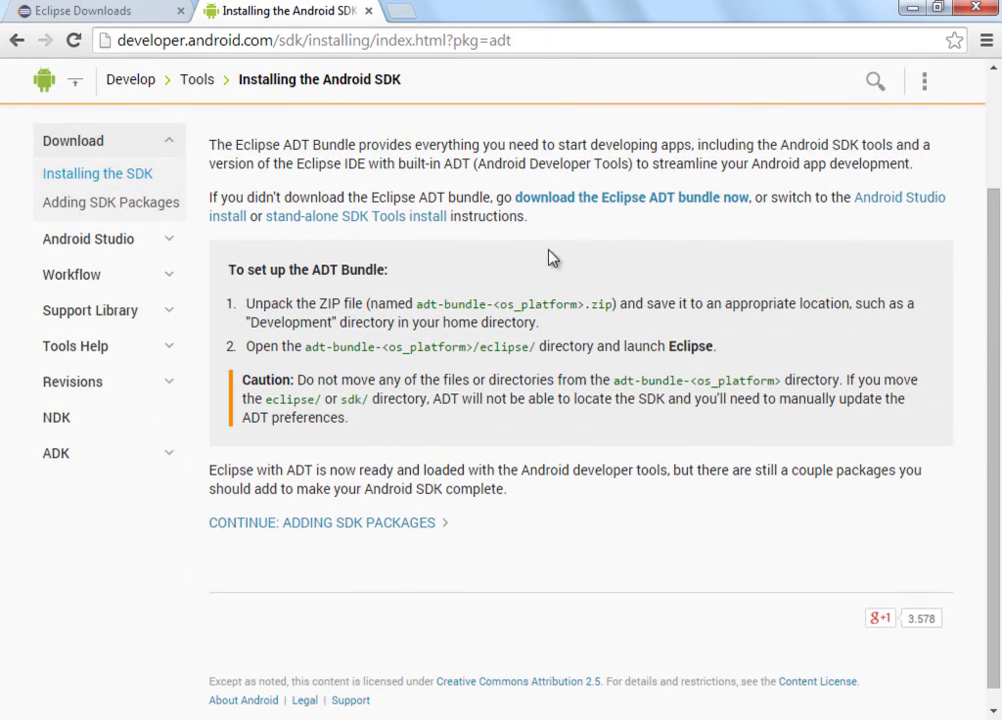
{"action": "scroll", "coordinate": [903, 203], "scroll_direction": "up", "scroll_amount": 3}
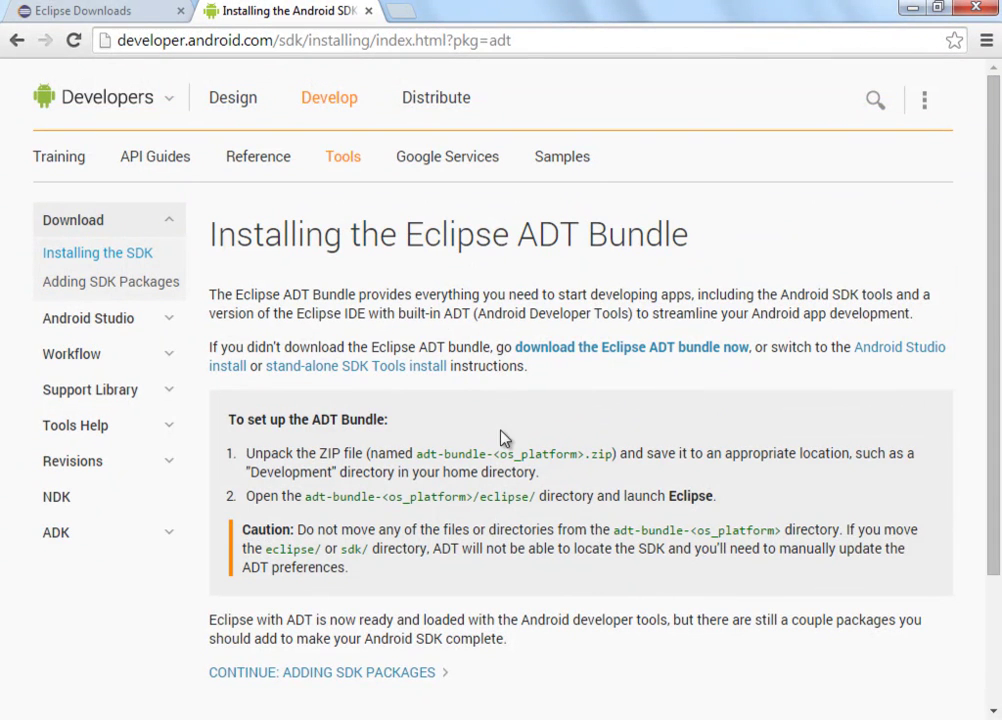
{"action": "key", "text": "alt+Tab"}
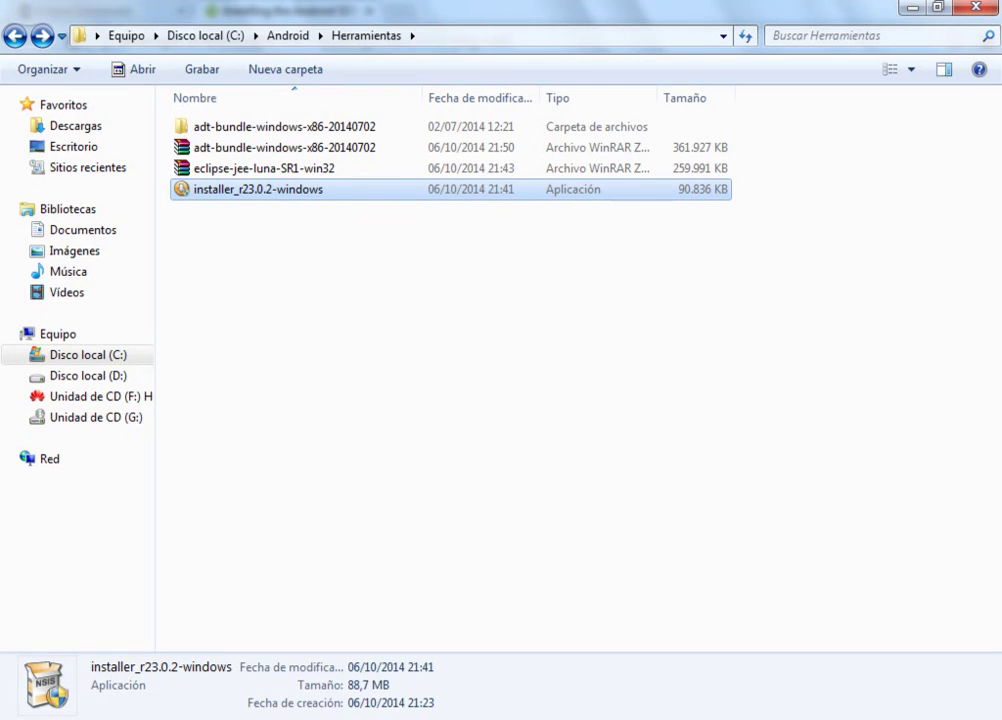
{"action": "left_click", "coordinate": [314, 323]}
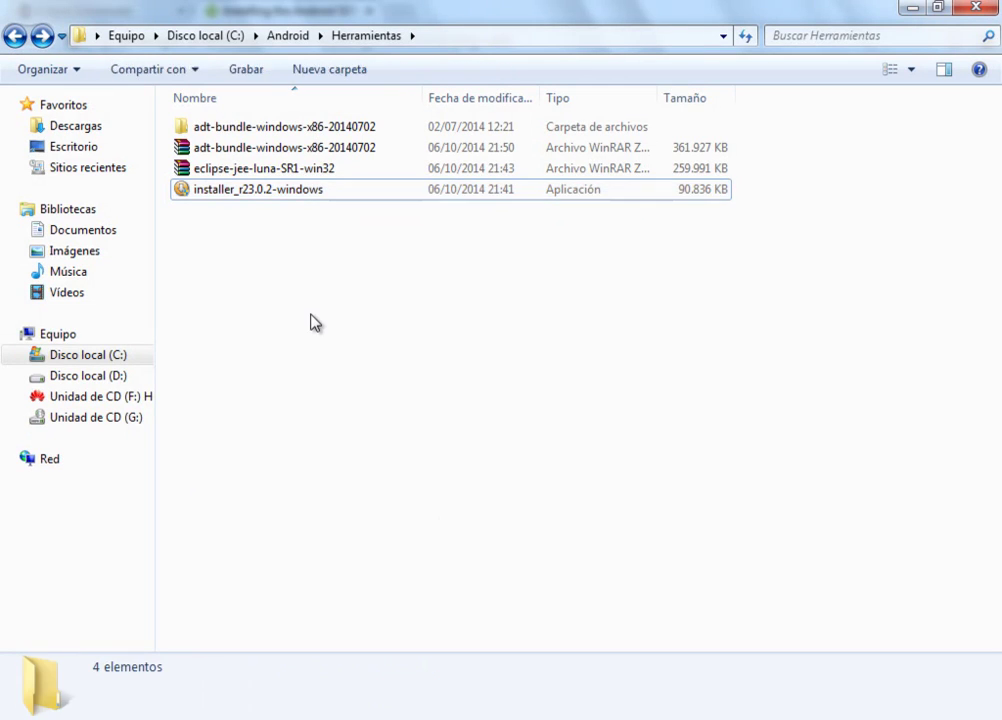
{"action": "left_click", "coordinate": [300, 128]}
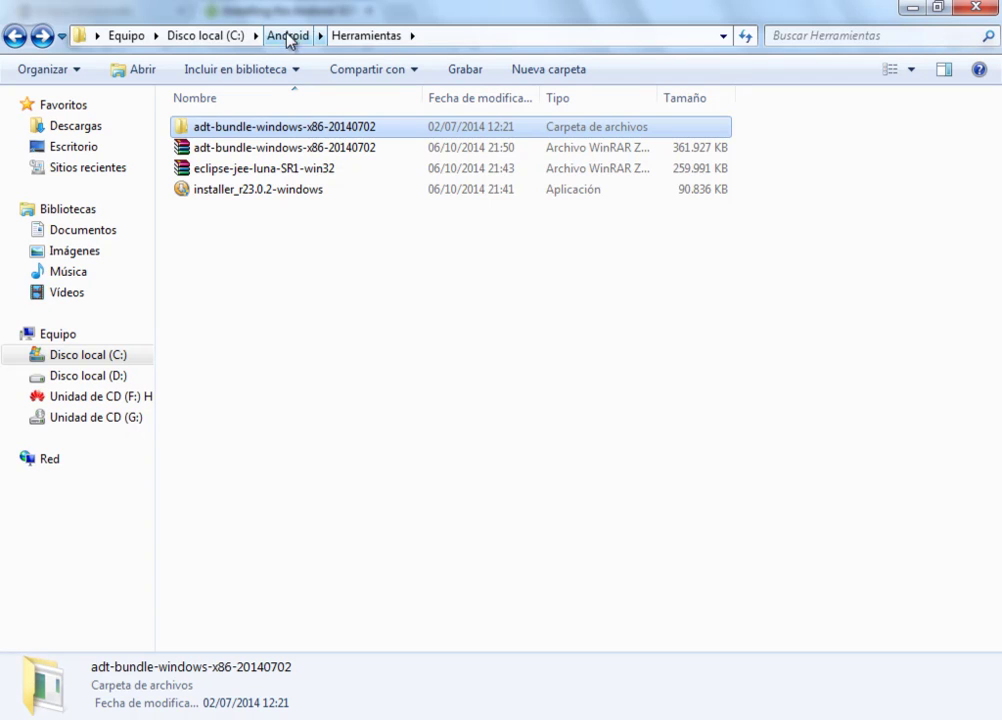
{"action": "left_click", "coordinate": [24, 42]}
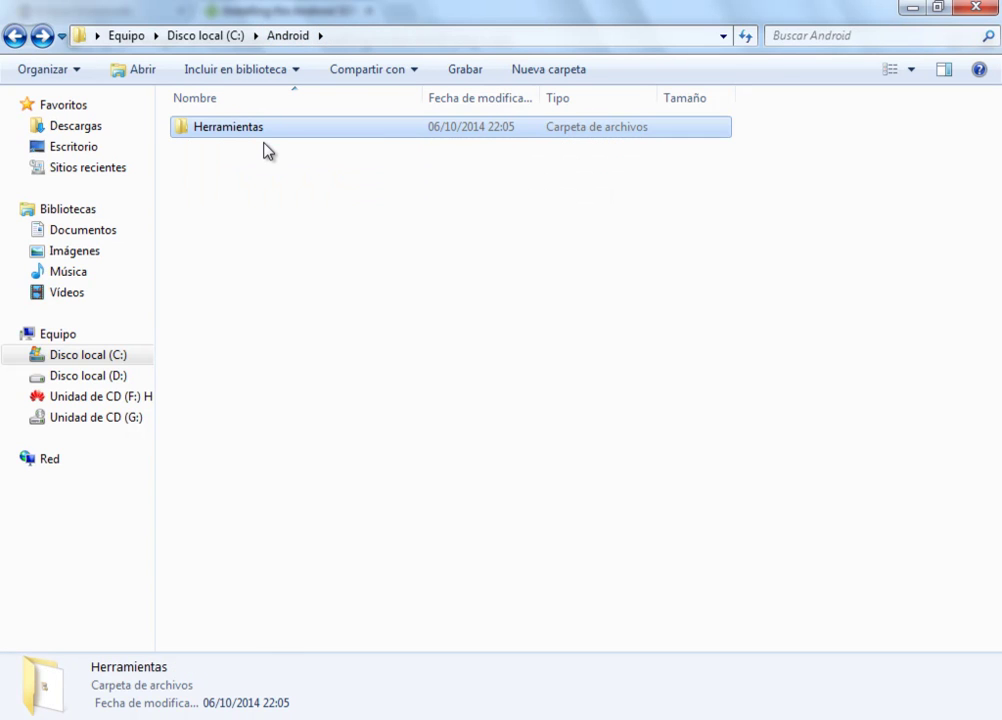
{"action": "double_click", "coordinate": [193, 130]}
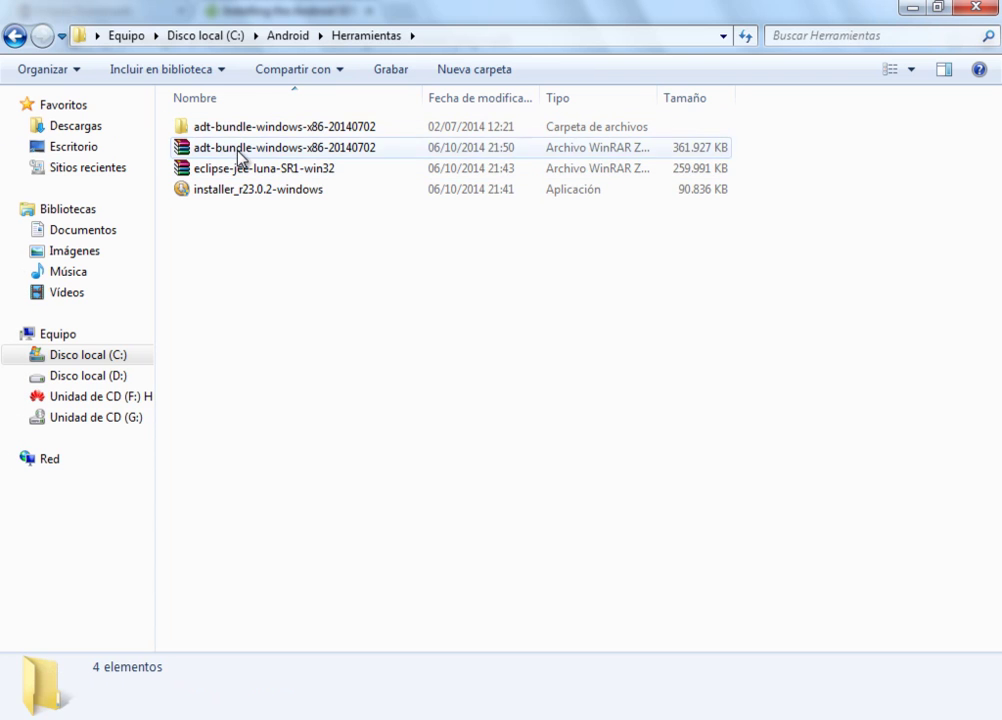
{"action": "left_click", "coordinate": [240, 150]}
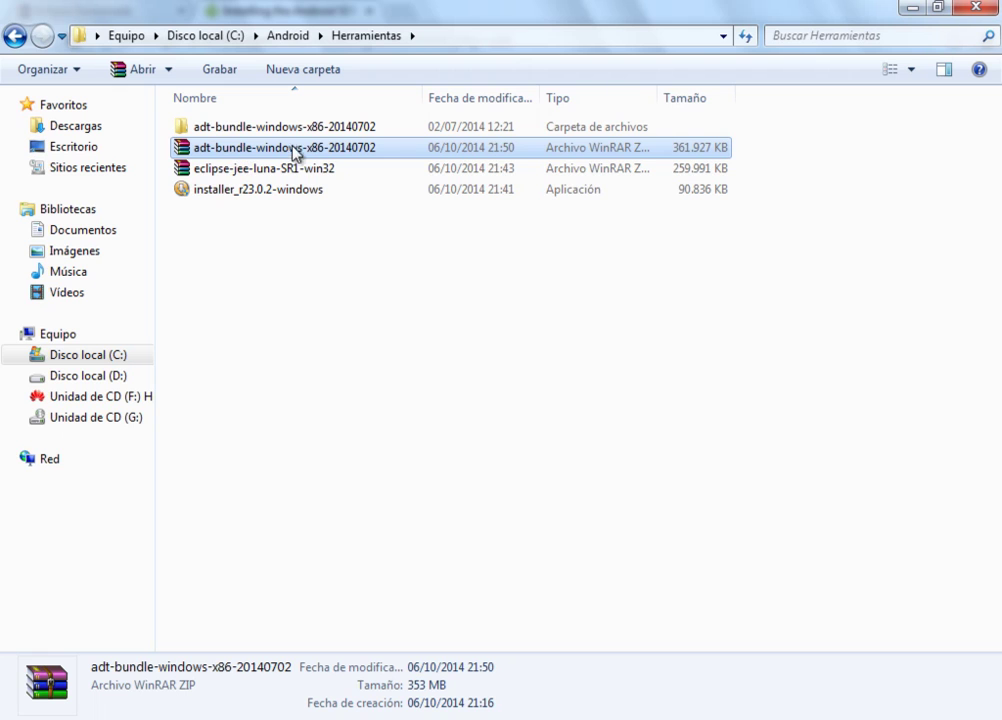
{"action": "double_click", "coordinate": [378, 128]}
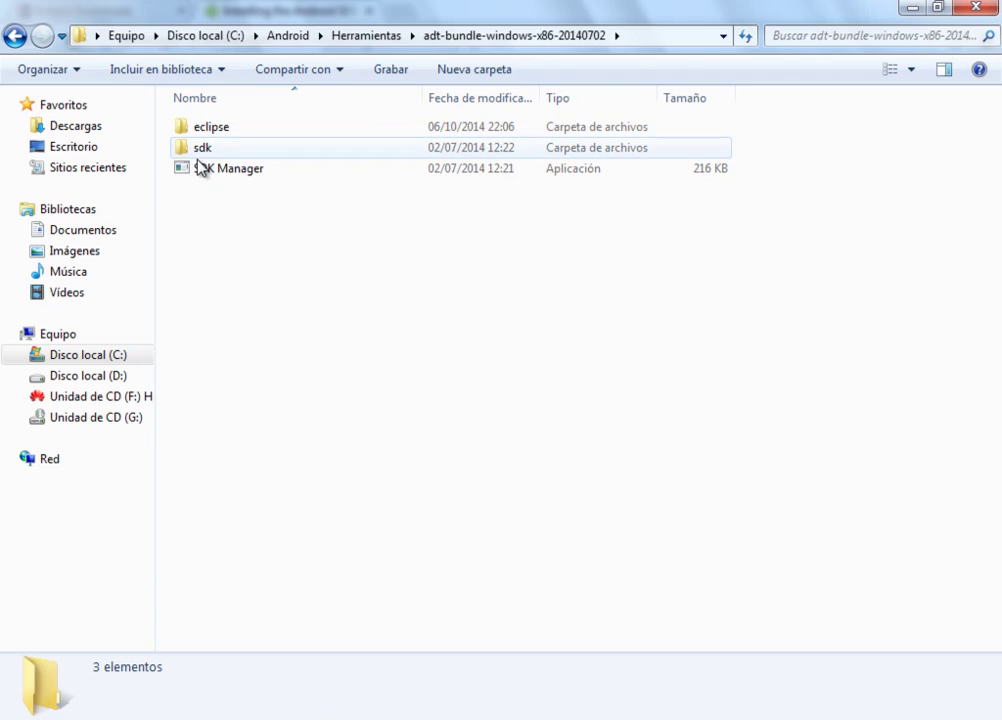
Look inside the bundle's sdk folder, and launch the eclipse application from the bundle's eclipse folder
{"action": "left_click", "coordinate": [230, 172]}
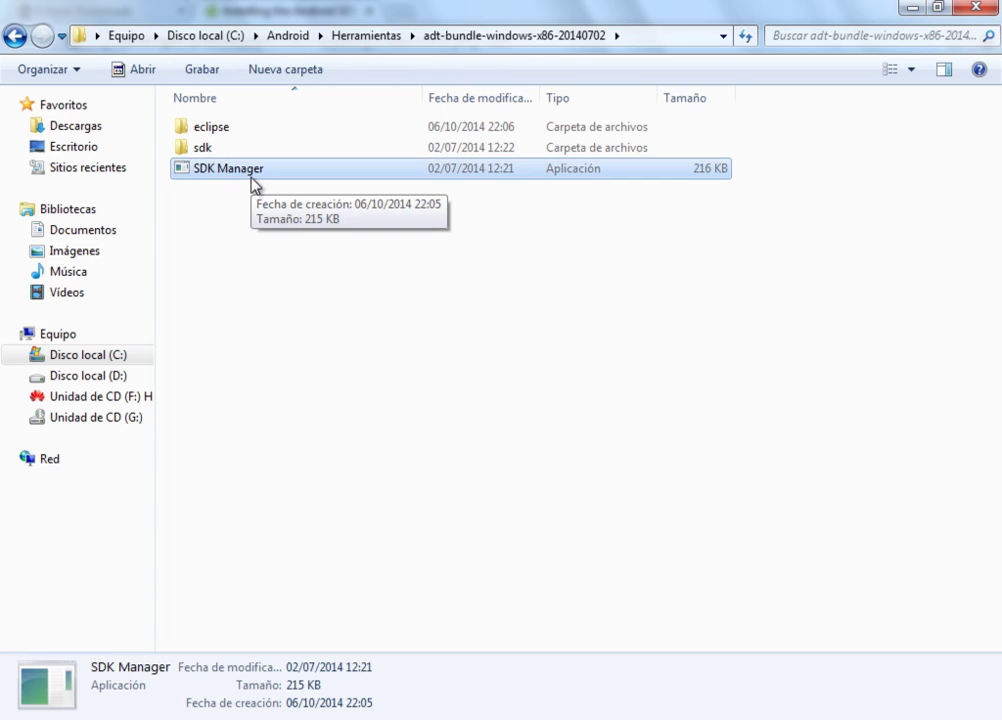
{"action": "double_click", "coordinate": [208, 148]}
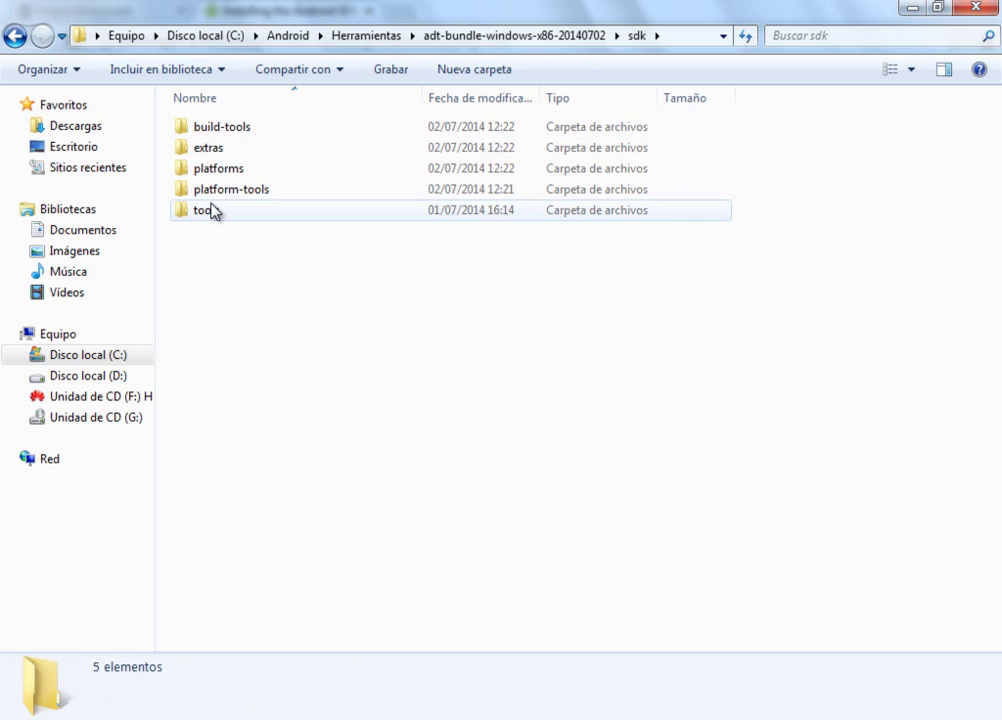
{"action": "left_click", "coordinate": [14, 36]}
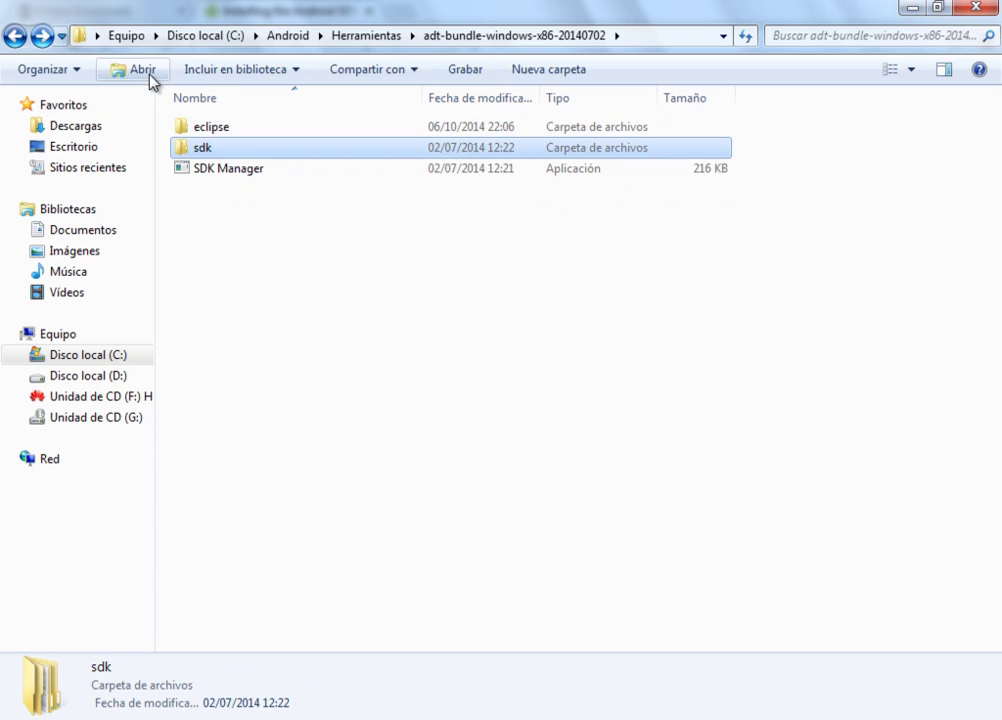
{"action": "double_click", "coordinate": [224, 128]}
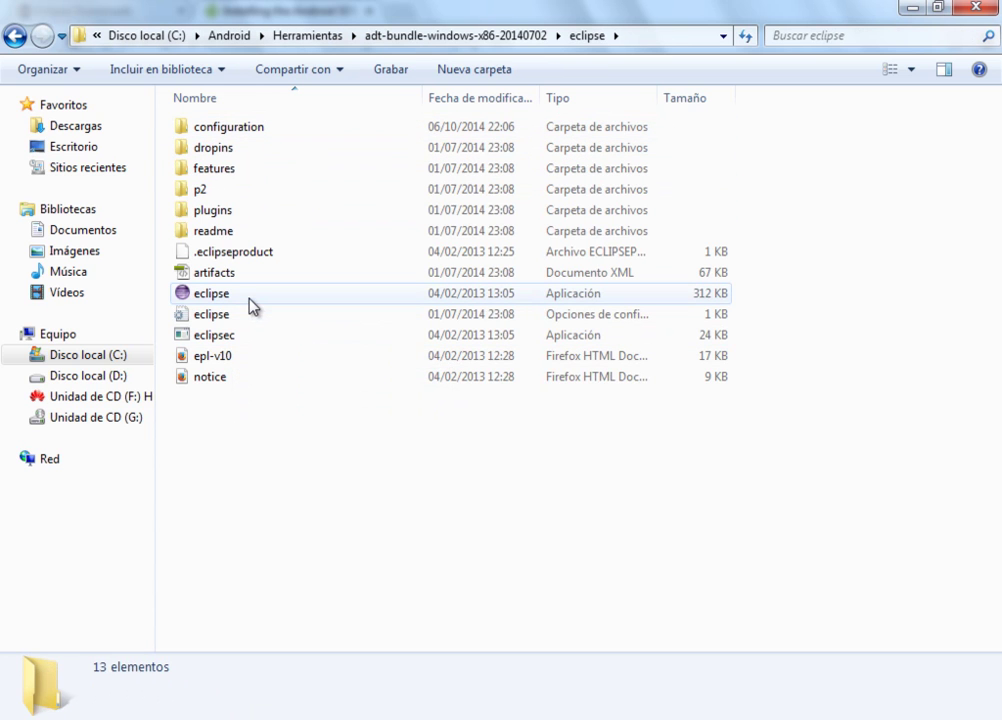
{"action": "double_click", "coordinate": [224, 293]}
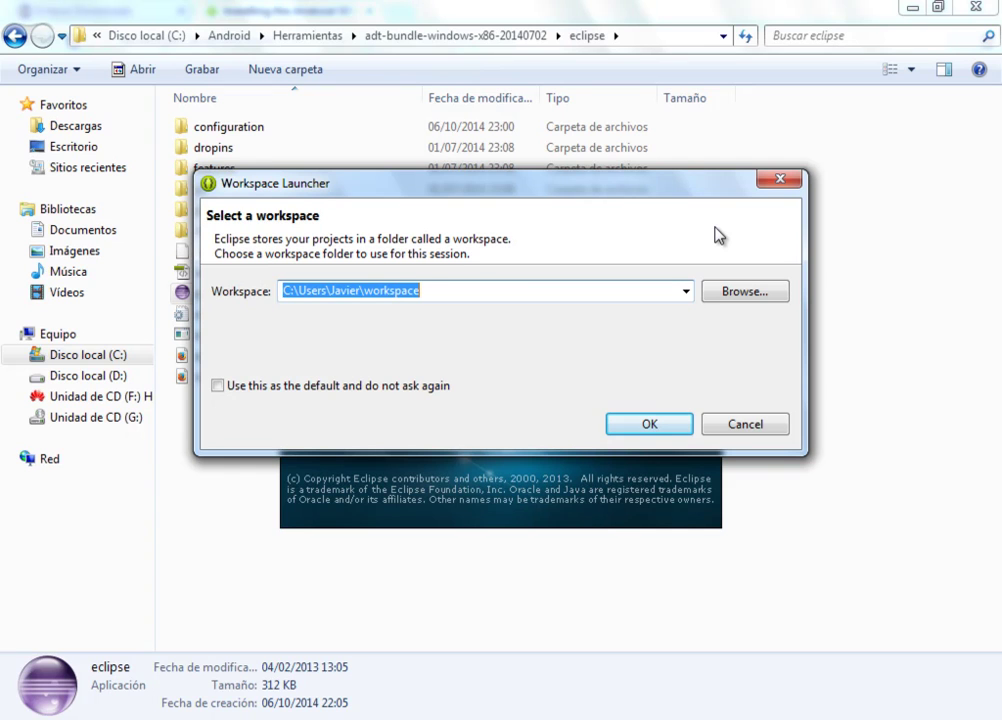
Browse for a workspace location and select the Android folder on Disco local (C:)
{"action": "left_click", "coordinate": [742, 291]}
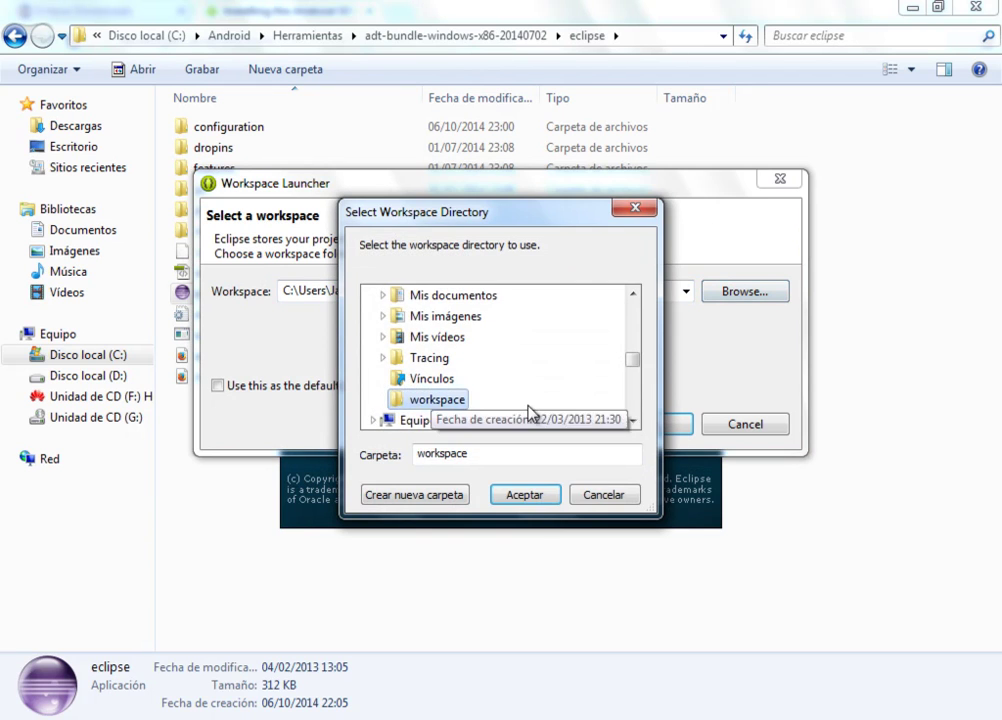
{"action": "left_click_drag", "start_coordinate": [633, 362], "coordinate": [639, 313]}
{"action": "scroll", "coordinate": [550, 342], "scroll_direction": "up", "scroll_amount": 1}
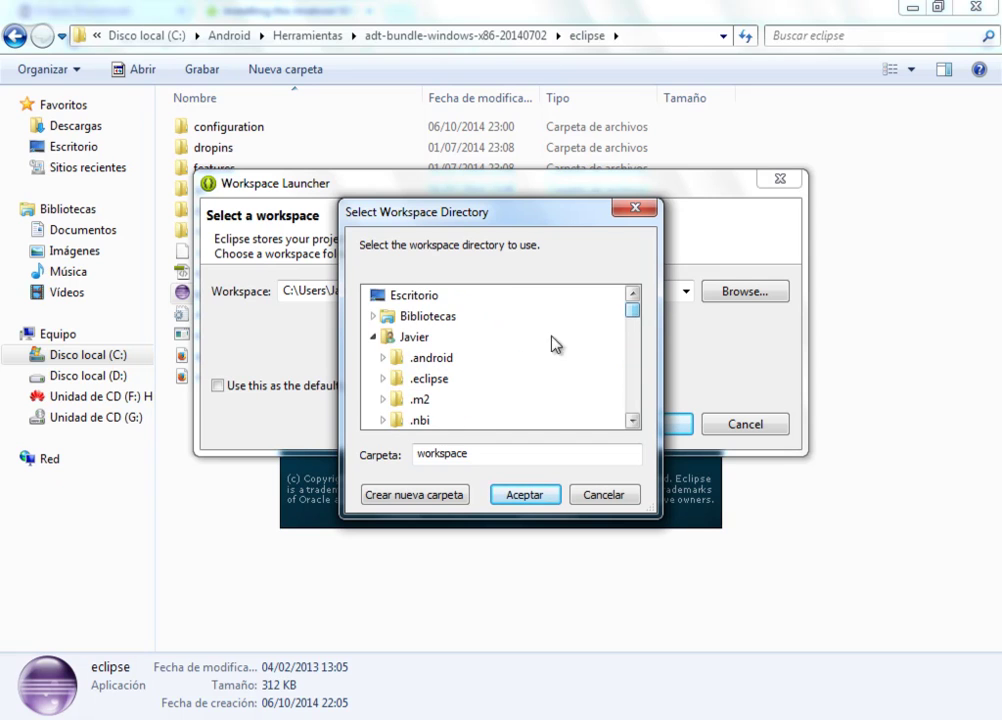
{"action": "left_click", "coordinate": [375, 339]}
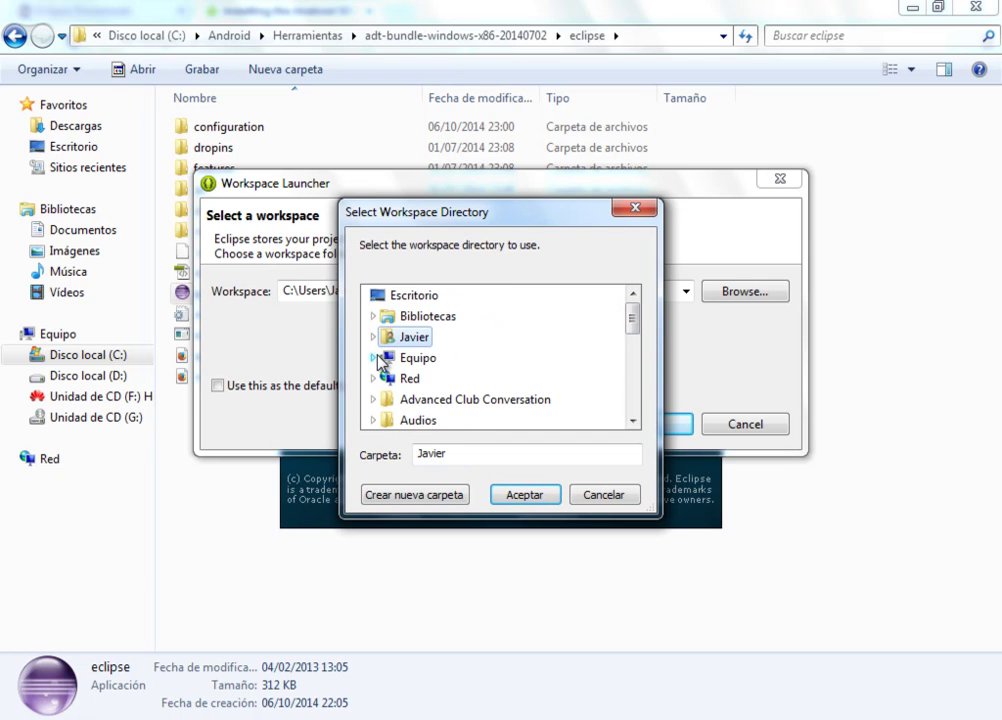
{"action": "left_click", "coordinate": [376, 358]}
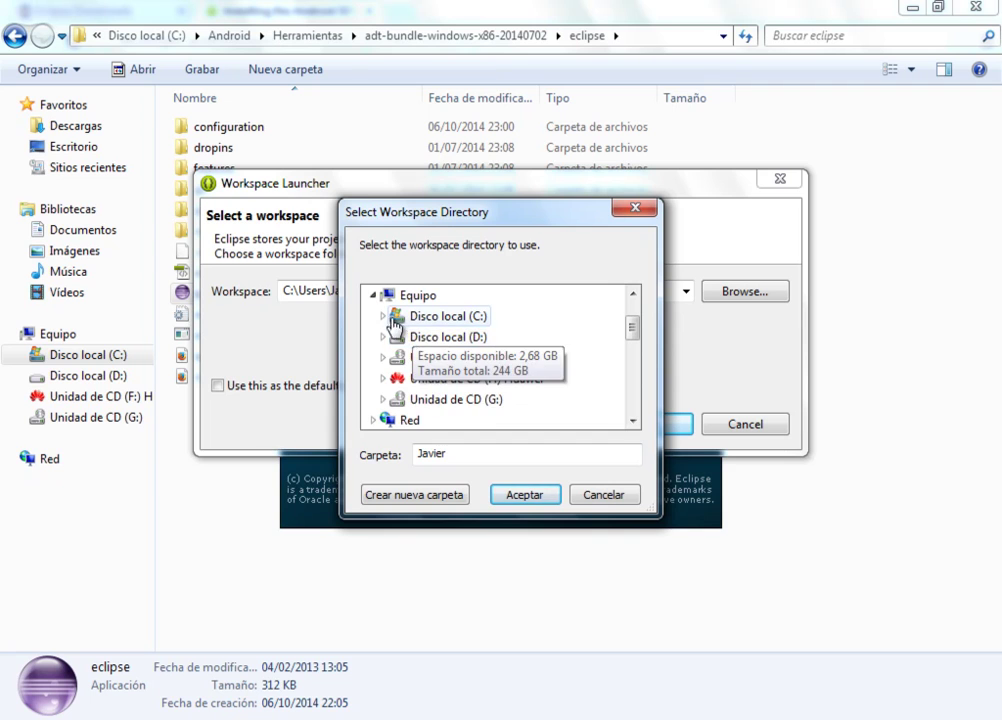
{"action": "left_click", "coordinate": [389, 318]}
{"action": "left_click", "coordinate": [420, 337]}
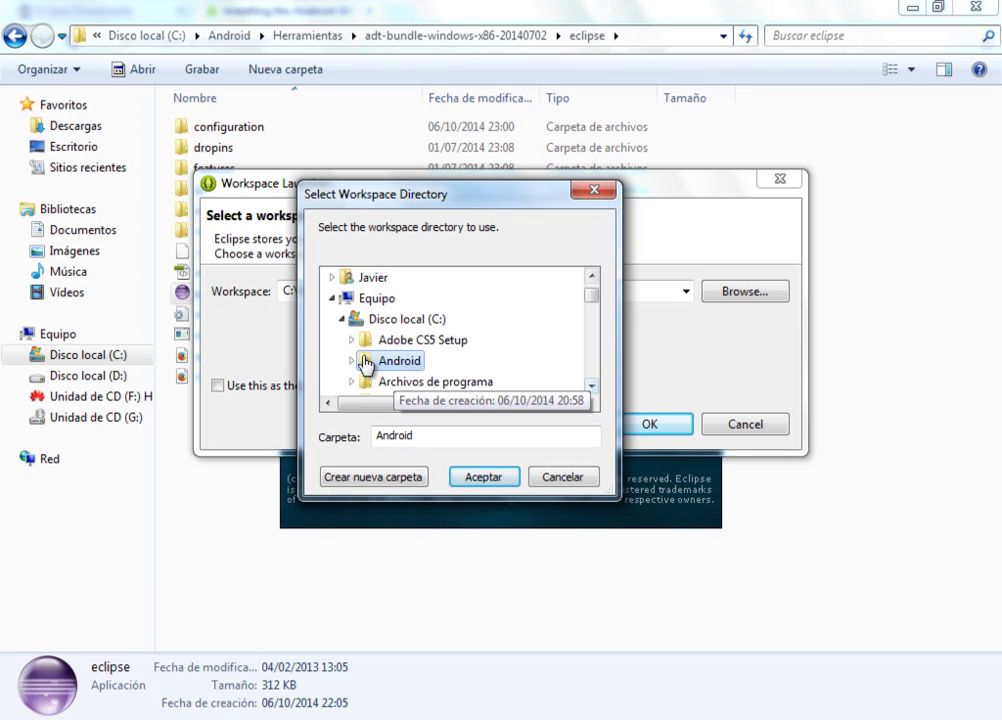
{"action": "left_click", "coordinate": [590, 388]}
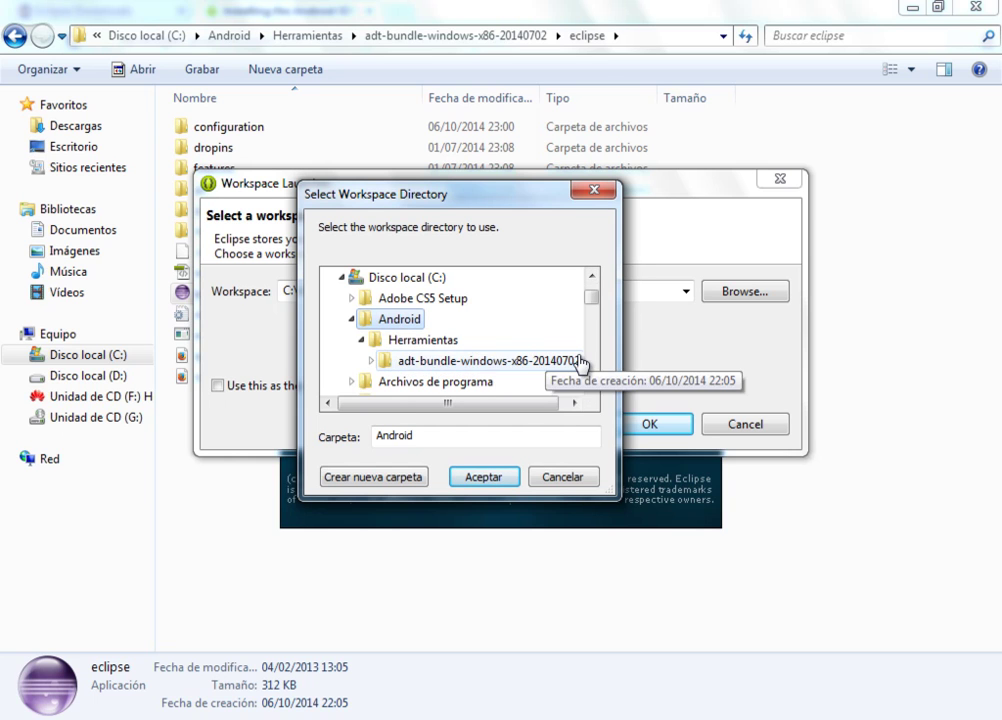
Create a new folder named workspace inside the C:\Android folder
{"action": "left_click", "coordinate": [400, 476]}
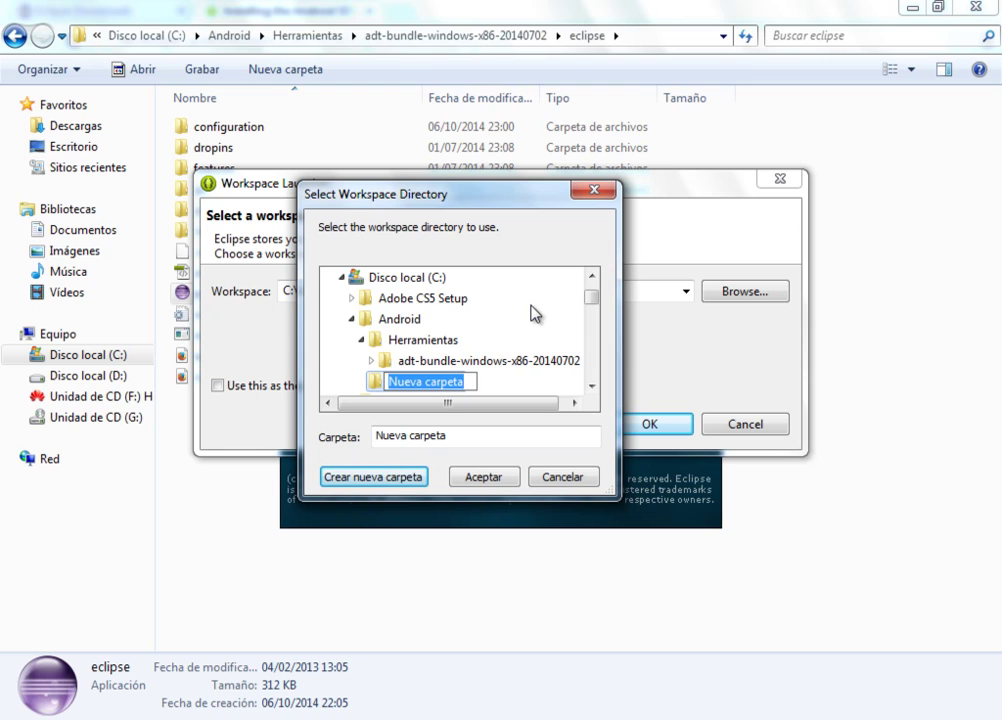
{"action": "key", "text": "BackSpace"}
{"action": "type", "text": "wor"}
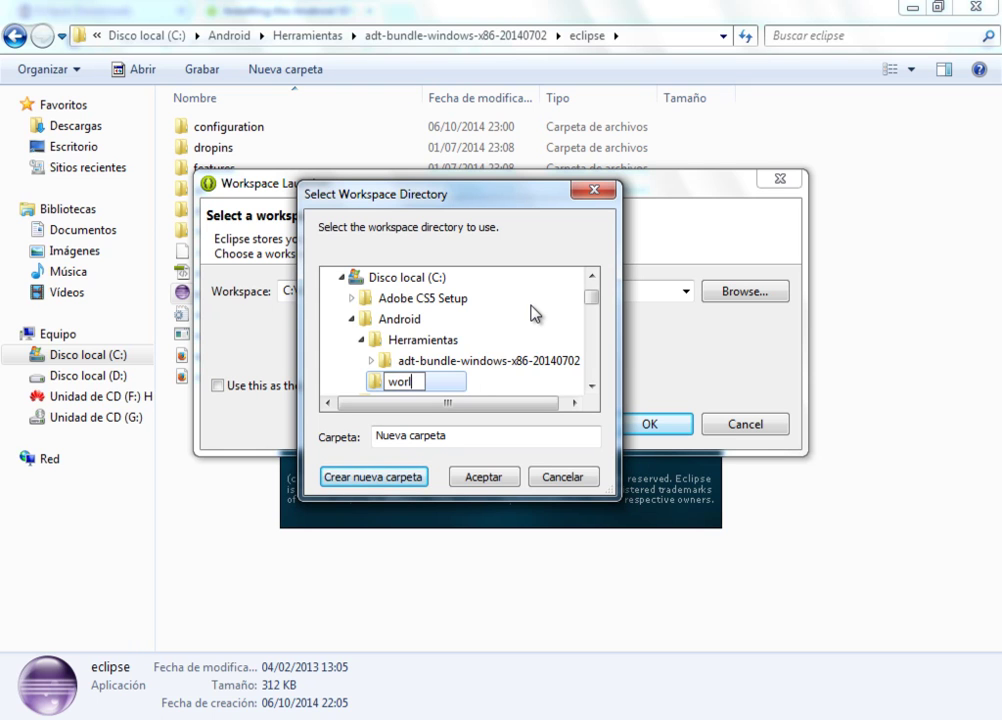
{"action": "type", "text": "kspace"}
{"action": "key", "text": "Return"}
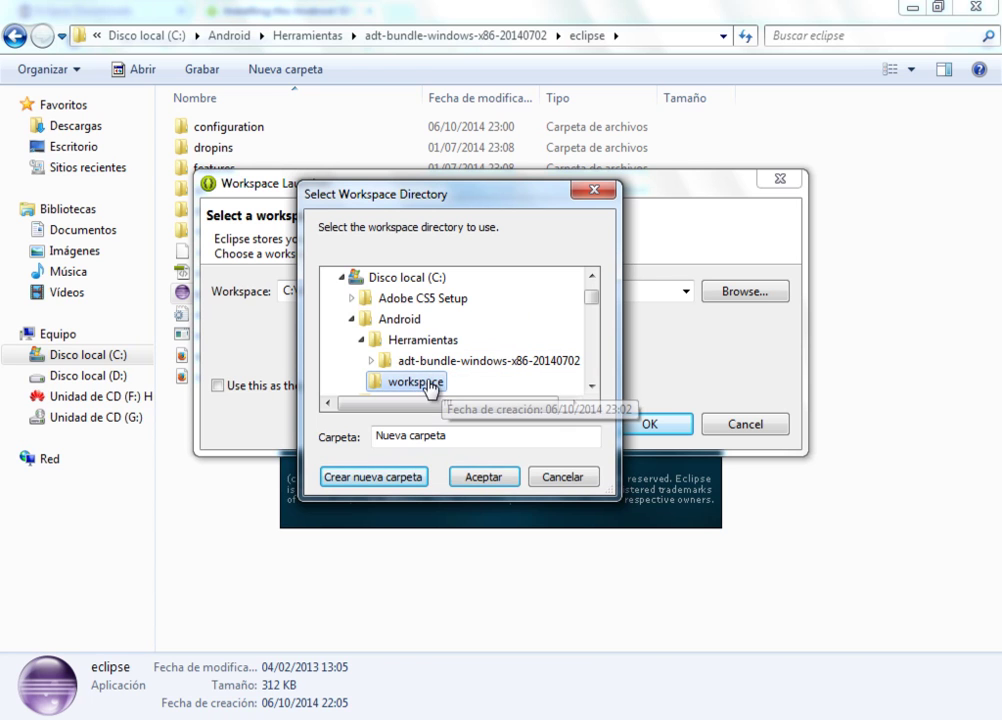
Use C:\Android\workspace as the default workspace without being asked again, and continue starting Eclipse
{"action": "left_click", "coordinate": [485, 476]}
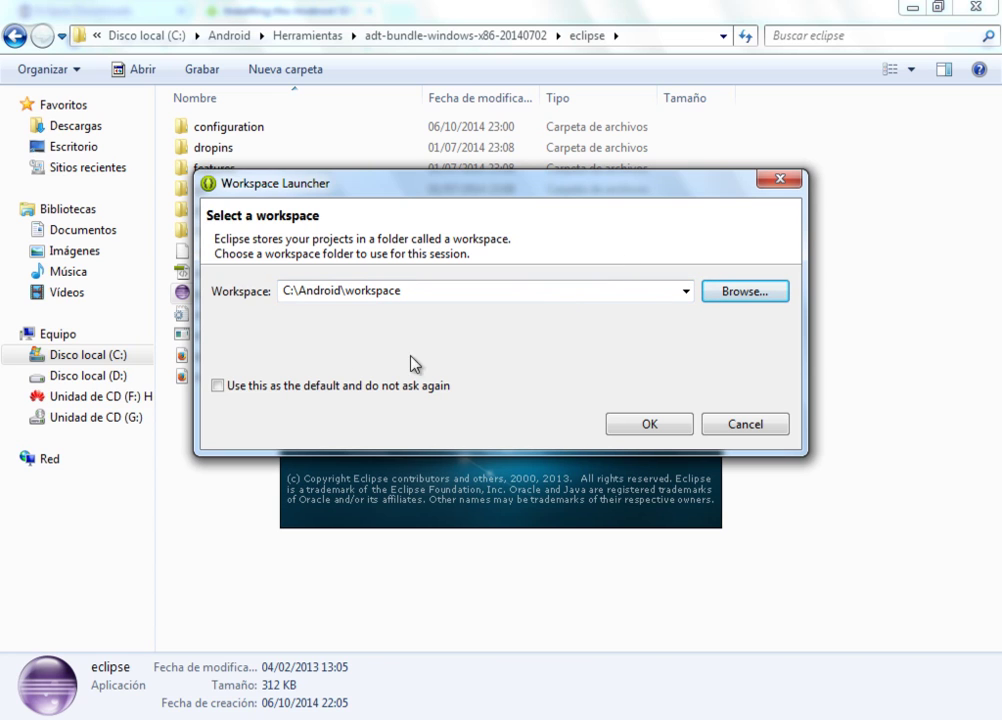
{"action": "left_click", "coordinate": [218, 386]}
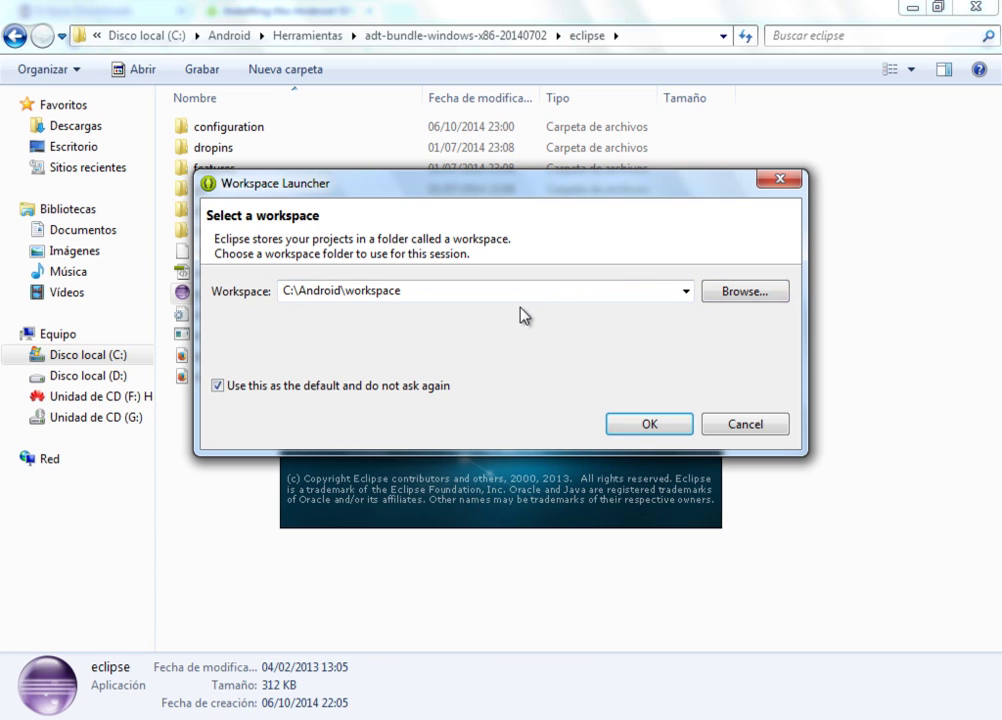
{"action": "left_click", "coordinate": [650, 425]}
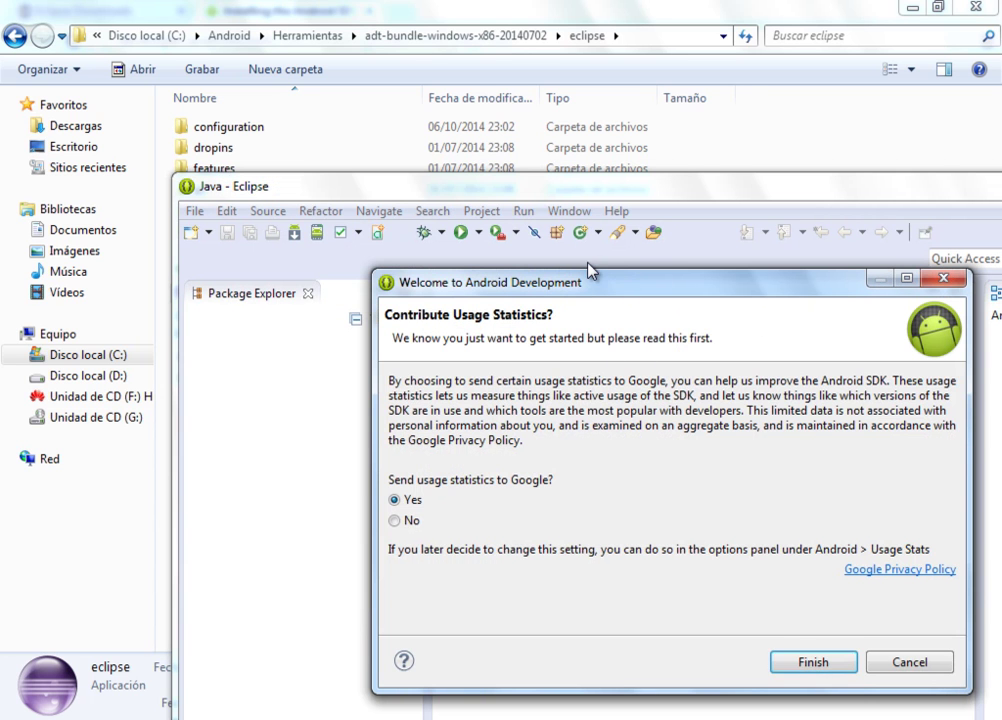
Decline sending usage statistics to Google, finish the welcome dialog, and maximize the Eclipse window
{"action": "left_click_drag", "start_coordinate": [592, 286], "coordinate": [535, 227]}
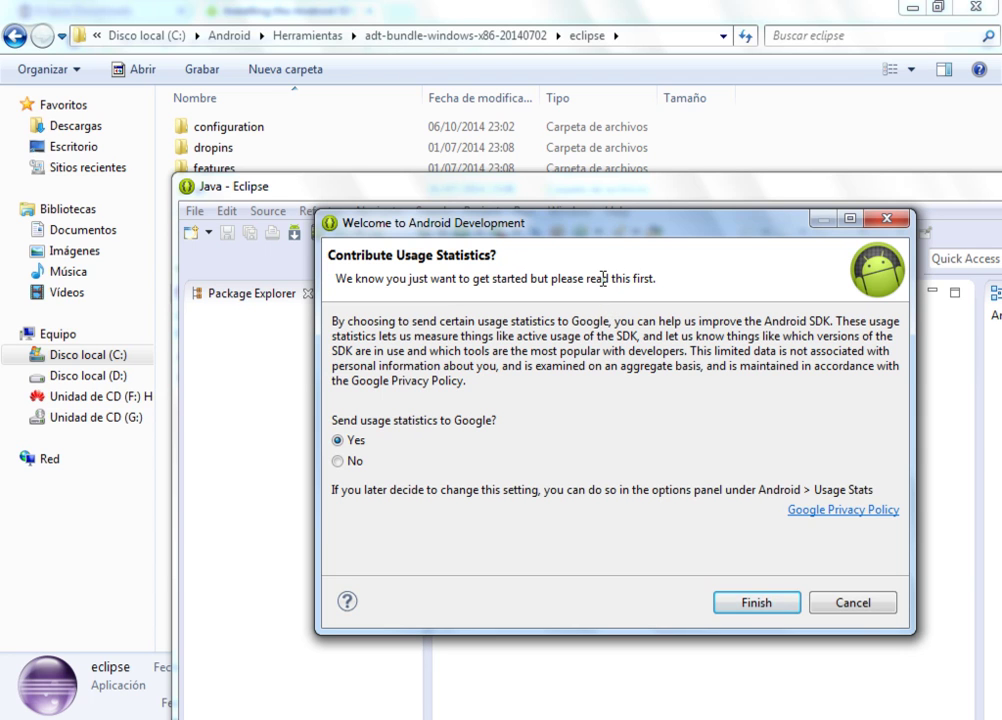
{"action": "left_click", "coordinate": [340, 461]}
{"action": "left_click", "coordinate": [772, 604]}
{"action": "left_click_drag", "start_coordinate": [946, 190], "coordinate": [700, 98]}
{"action": "left_click", "coordinate": [860, 91]}
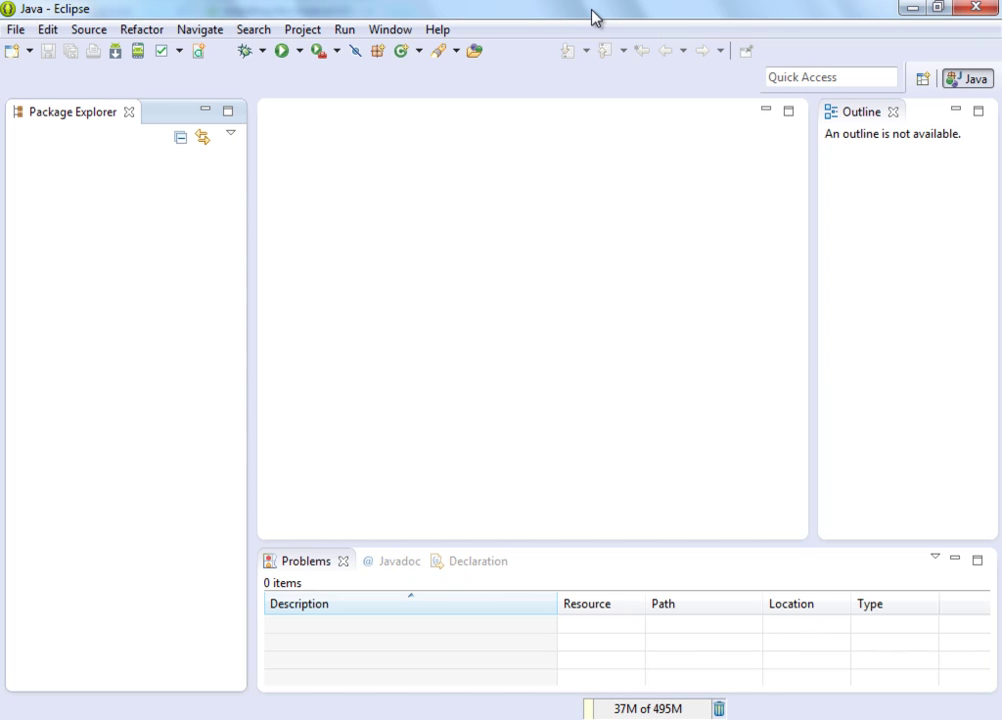
Examine which kinds of new projects and files can be created, including an Android Application Project
{"action": "left_click", "coordinate": [15, 32]}
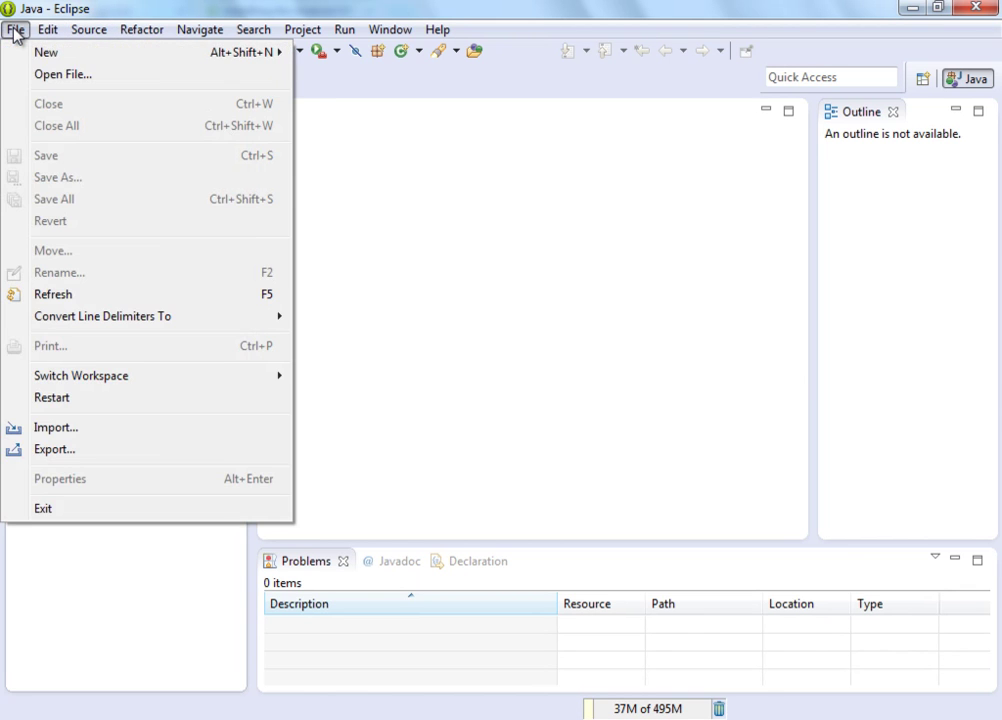
{"action": "left_click", "coordinate": [15, 30]}
{"action": "left_click", "coordinate": [15, 29]}
{"action": "mouse_move", "coordinate": [35, 53]}
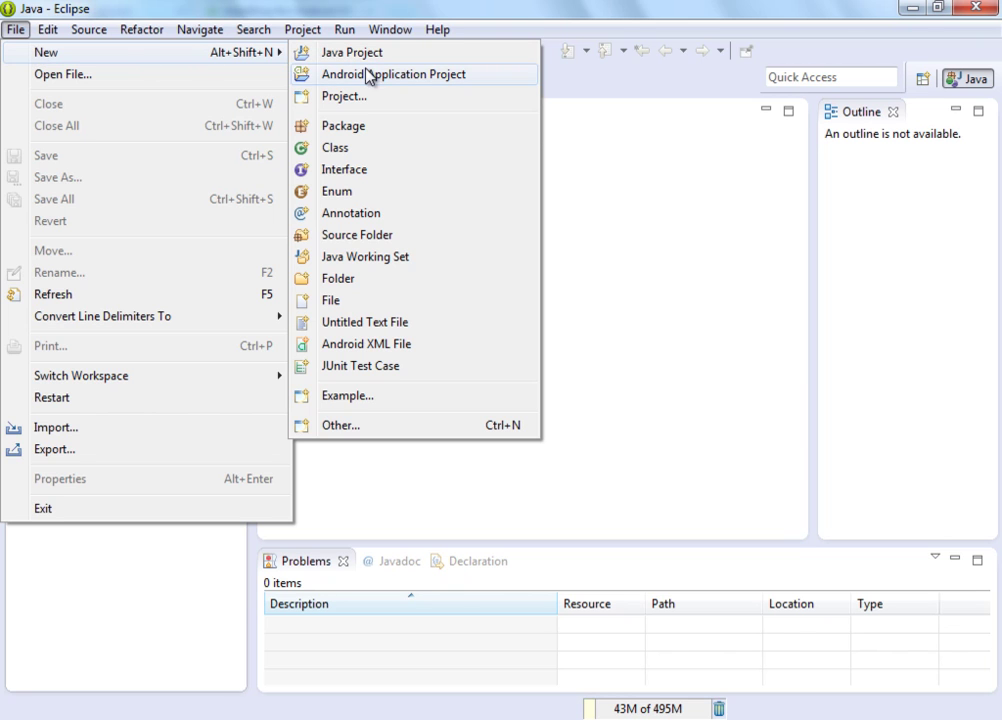
{"action": "left_click", "coordinate": [570, 224]}
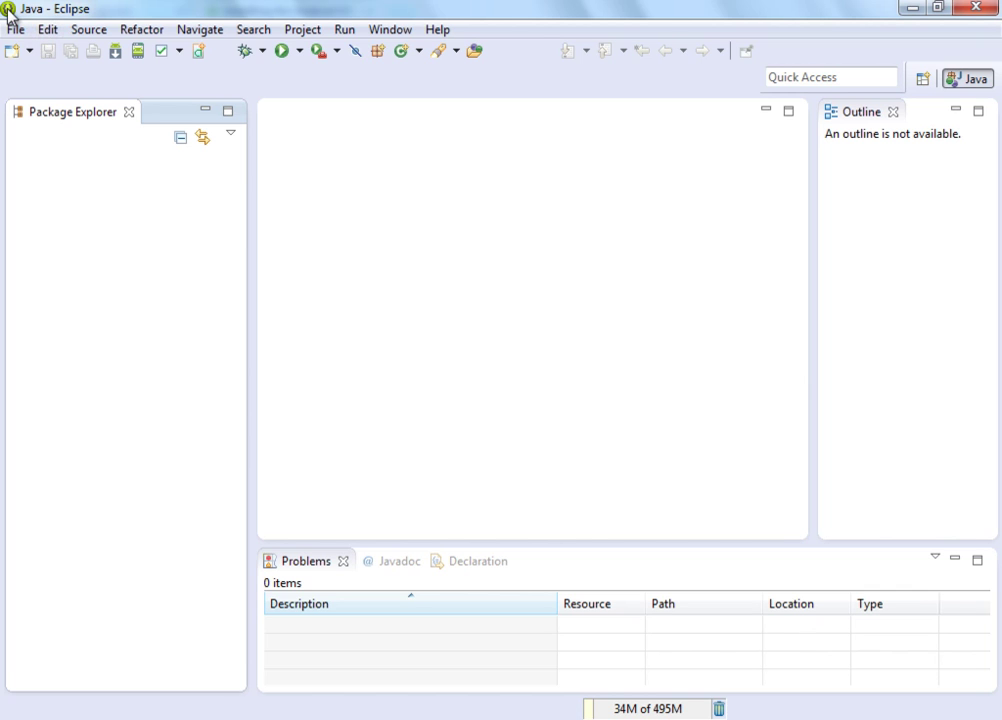
View the About Eclipse information for the Android Developer Tools and close it
{"action": "left_click", "coordinate": [438, 30]}
{"action": "left_click", "coordinate": [477, 252]}
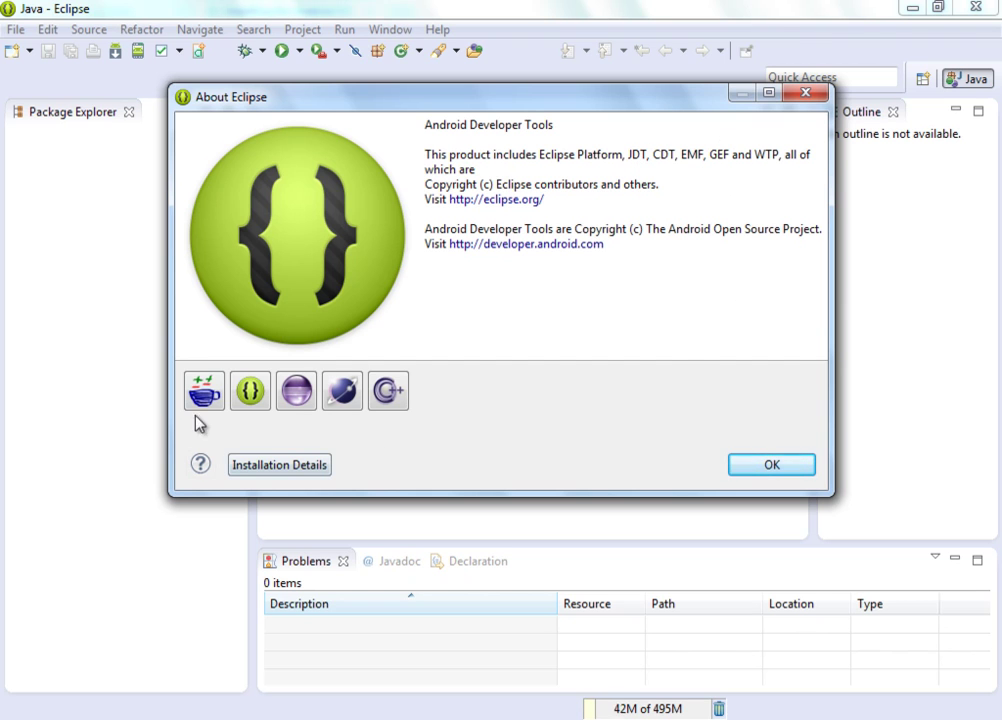
{"action": "left_click", "coordinate": [785, 467]}
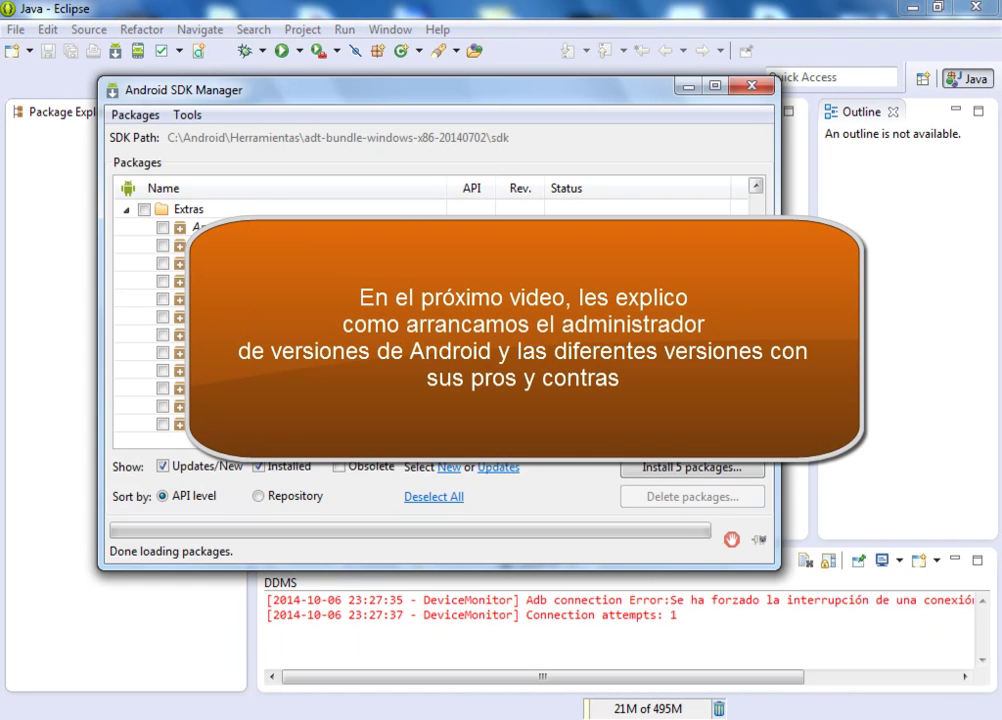
Deselect the Android L preview's SDK platform and its four system images, and collapse the Android L and Android 4.4W package groups
{"action": "scroll", "coordinate": [430, 320], "scroll_direction": "up", "scroll_amount": 4}
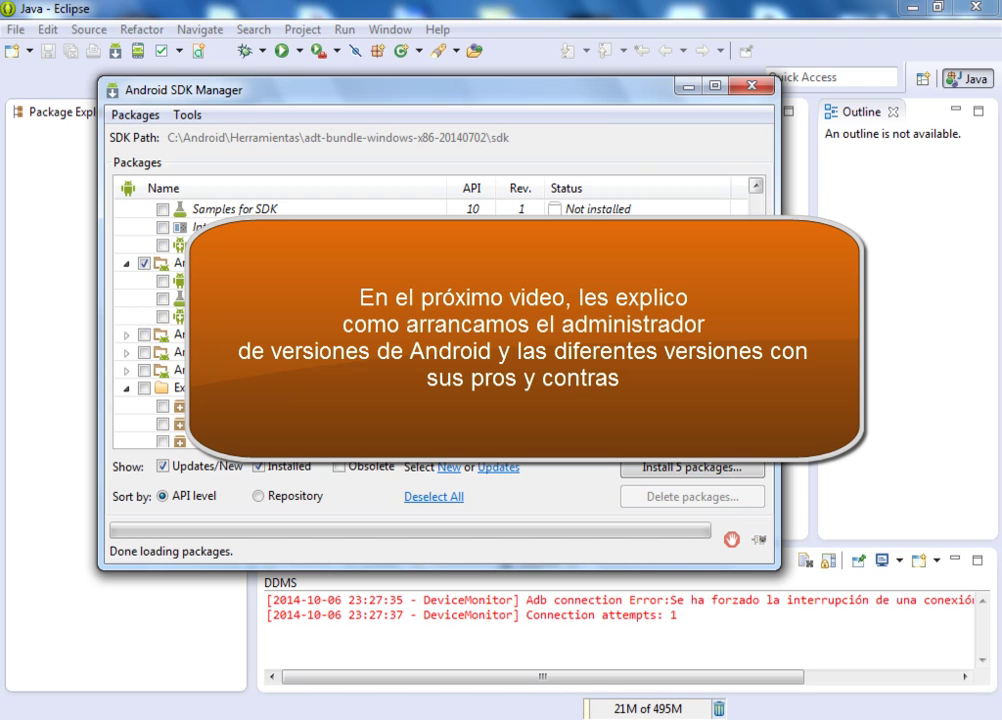
{"action": "scroll", "coordinate": [430, 320], "scroll_direction": "up", "scroll_amount": 2}
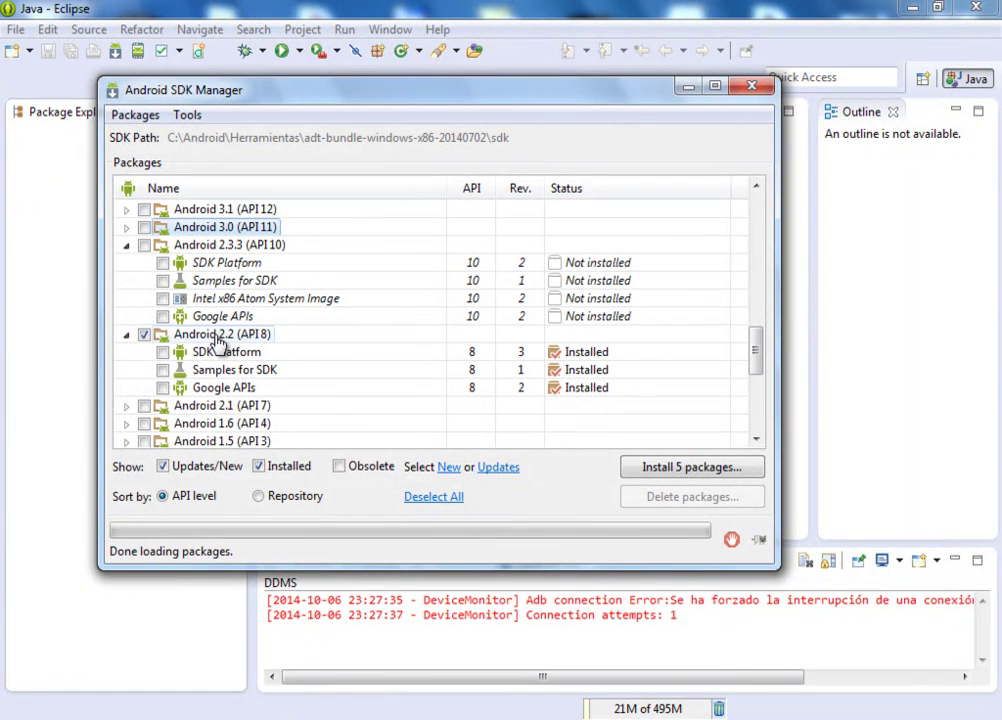
{"action": "left_click_drag", "start_coordinate": [758, 341], "coordinate": [756, 282]}
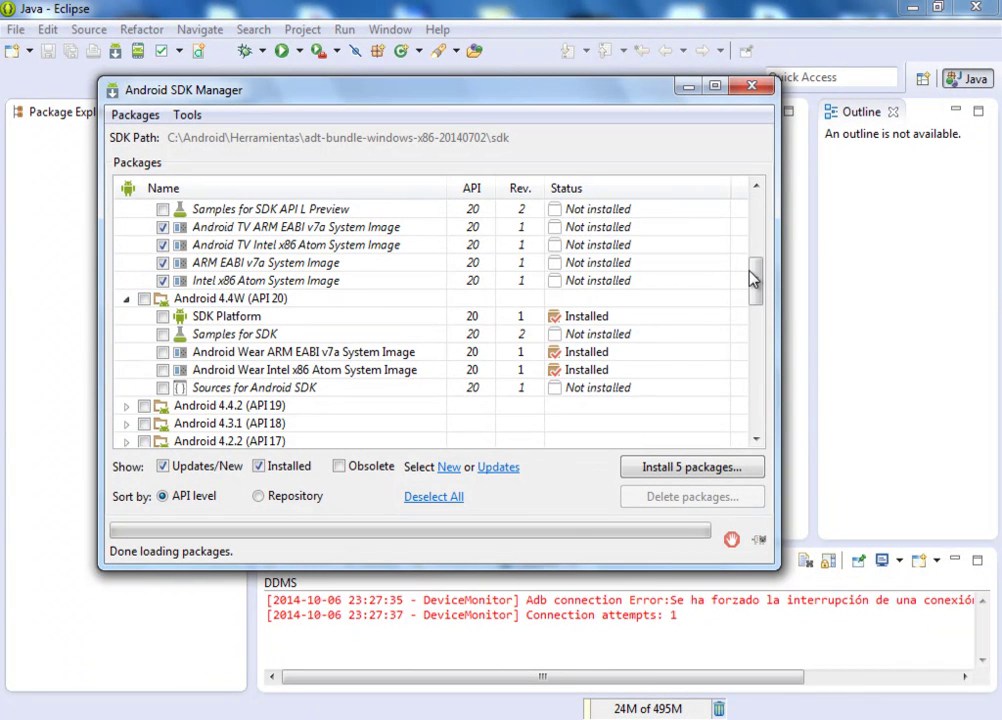
{"action": "scroll", "coordinate": [754, 275], "scroll_direction": "up", "scroll_amount": 2}
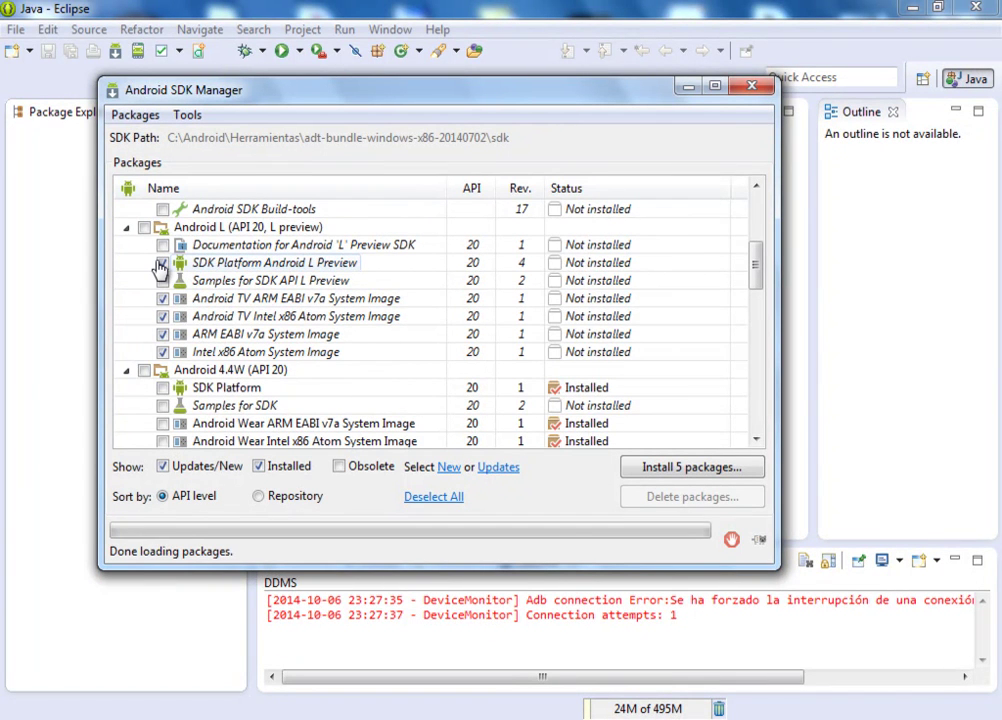
{"action": "left_click", "coordinate": [161, 263]}
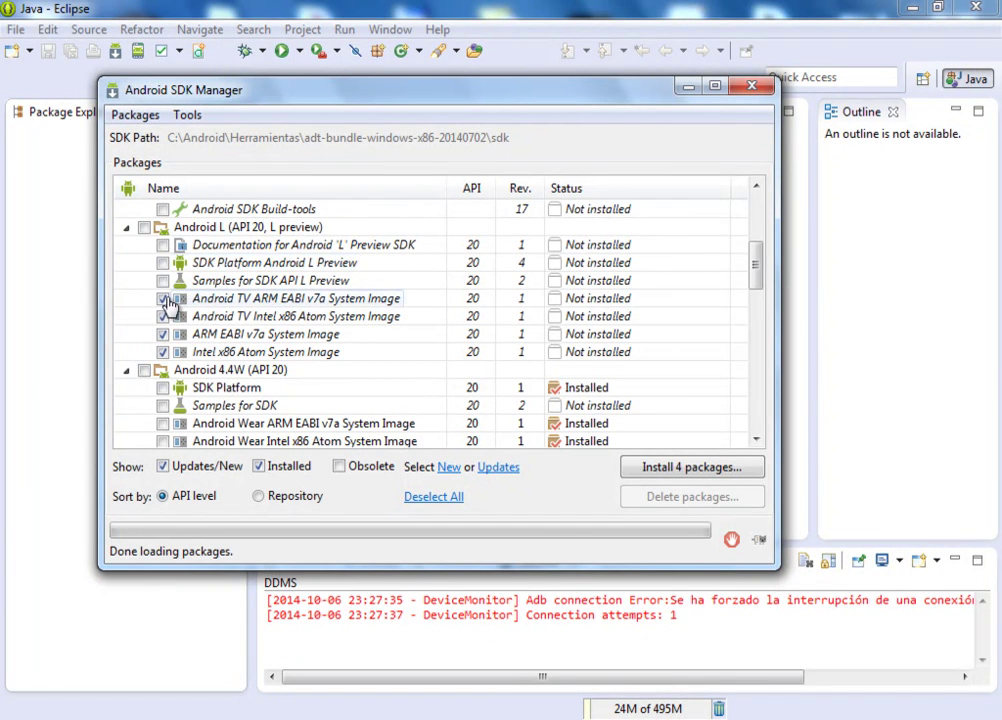
{"action": "left_click", "coordinate": [162, 298]}
{"action": "left_click", "coordinate": [162, 316]}
{"action": "left_click", "coordinate": [162, 352]}
{"action": "left_click", "coordinate": [162, 334]}
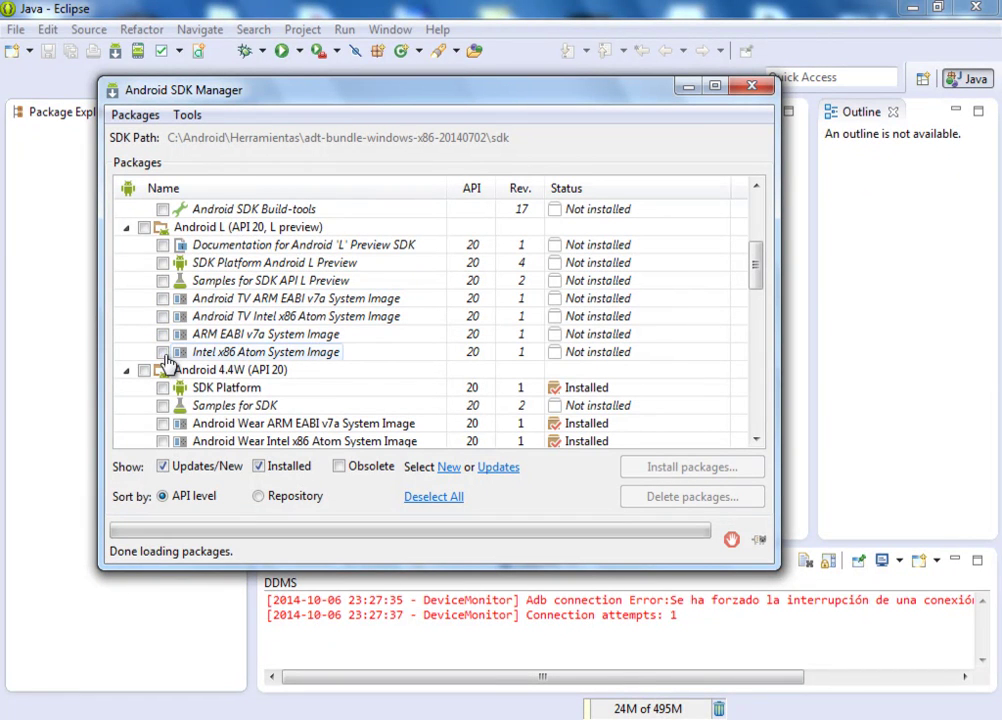
{"action": "left_click", "coordinate": [127, 229]}
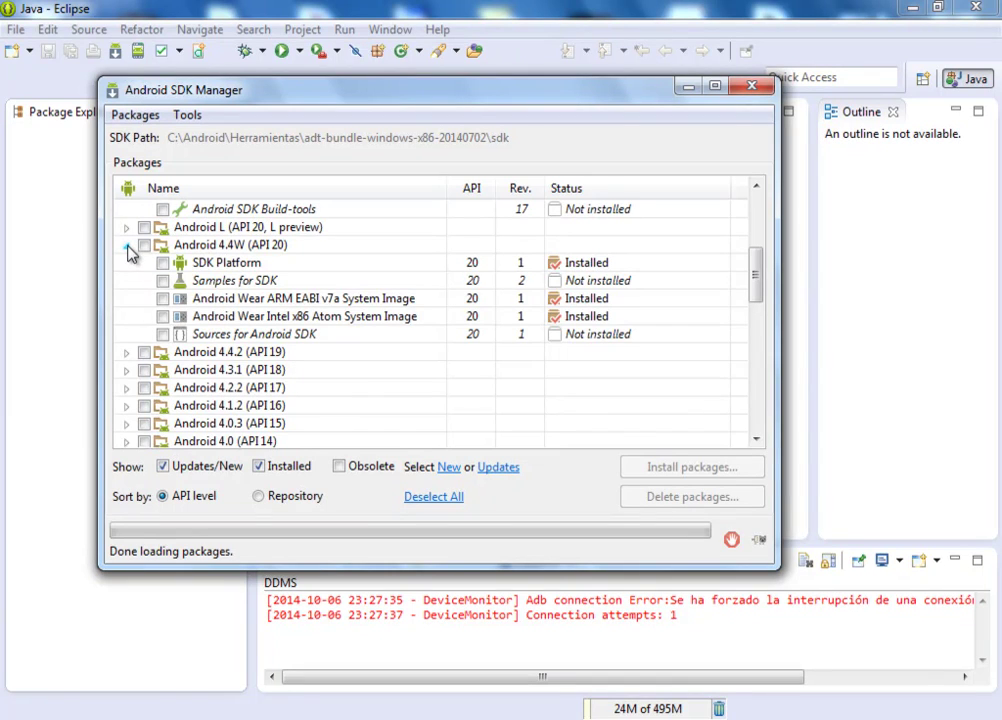
{"action": "left_click", "coordinate": [127, 245]}
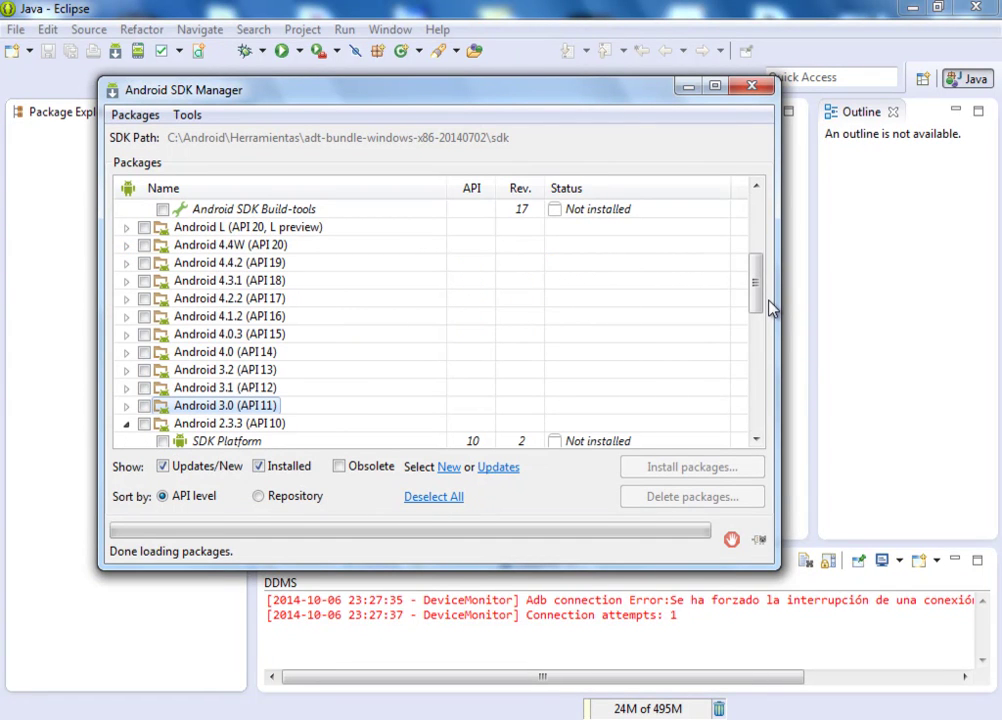
Select the Android 2.3.3 (API 10) SDK Platform, Samples for SDK, Intel x86 Atom System Image and Google APIs for installation
{"action": "left_click_drag", "start_coordinate": [766, 294], "coordinate": [763, 342]}
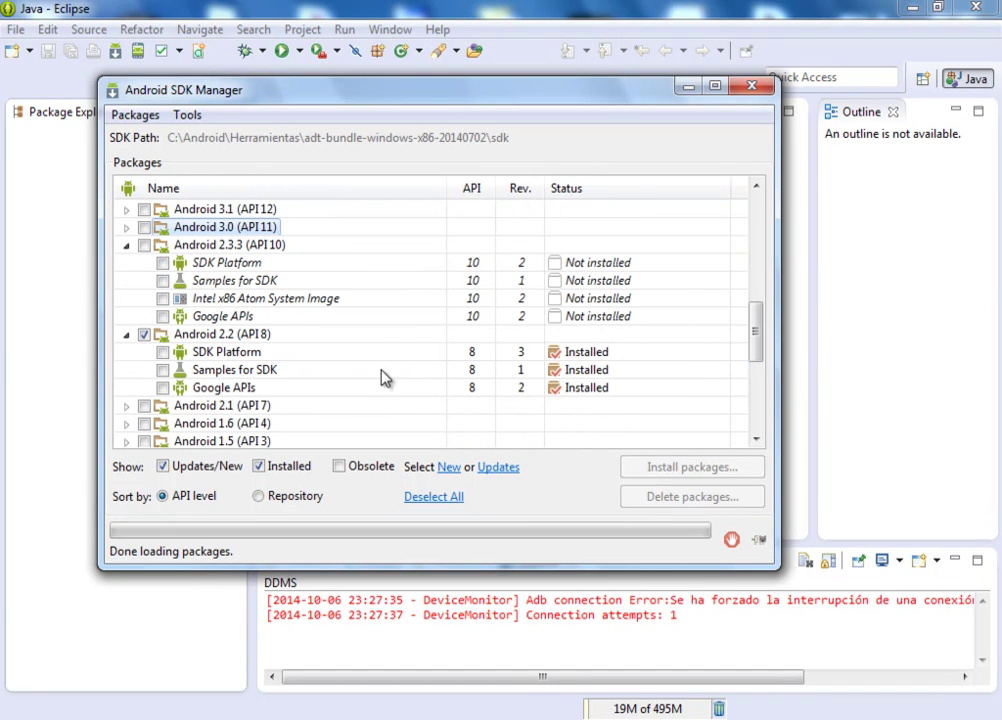
{"action": "left_click", "coordinate": [162, 263]}
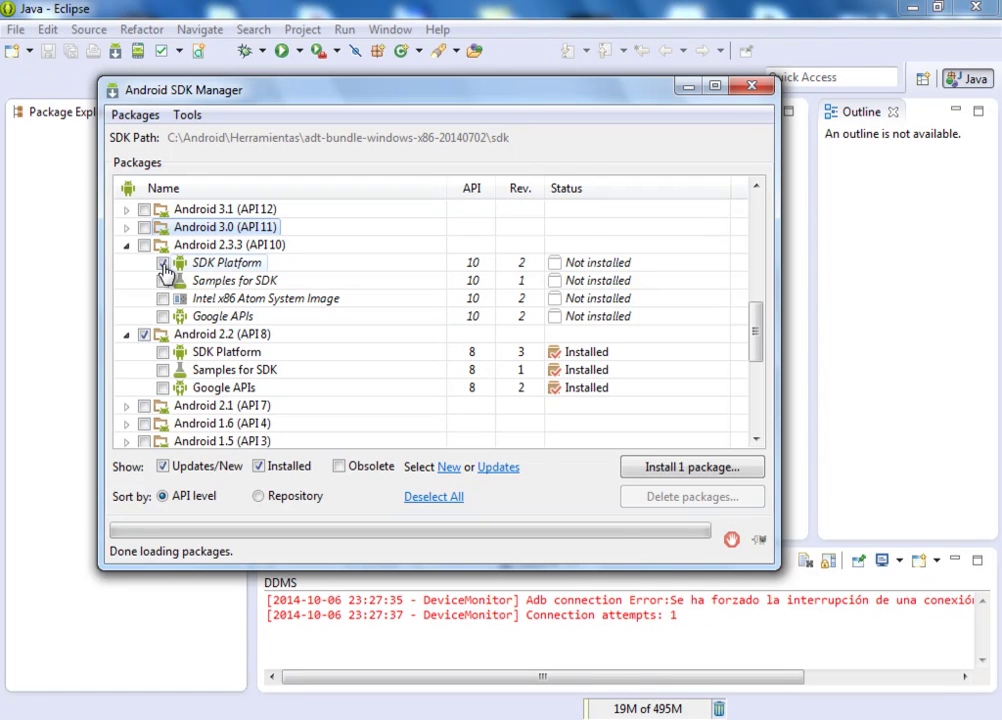
{"action": "left_click", "coordinate": [162, 281]}
{"action": "left_click", "coordinate": [162, 281]}
{"action": "left_click", "coordinate": [162, 298]}
{"action": "left_click", "coordinate": [163, 317]}
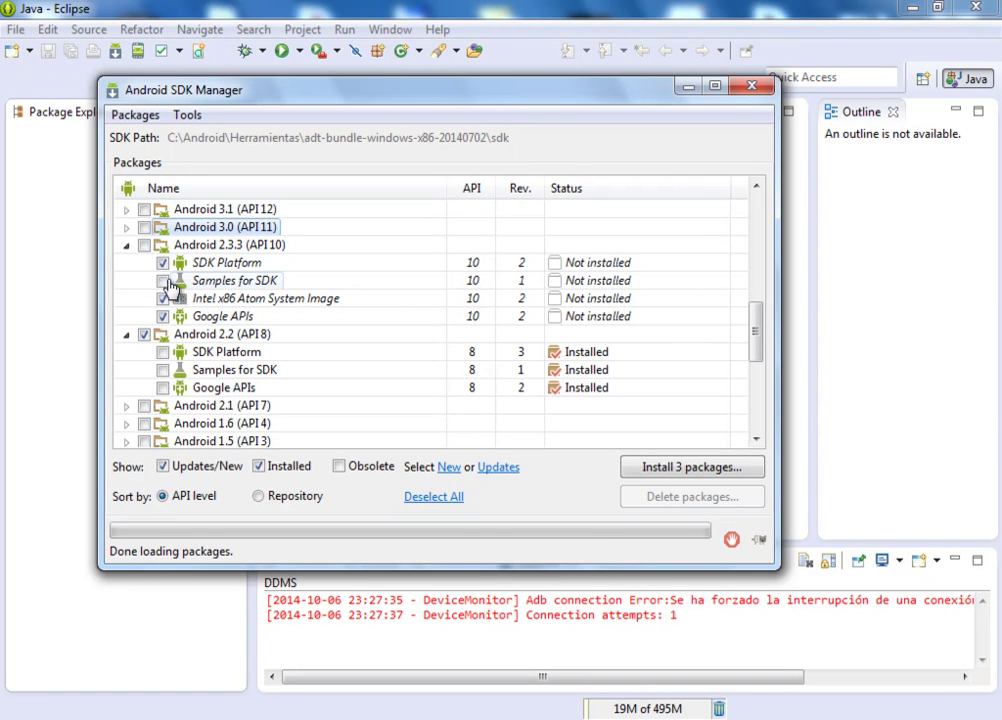
{"action": "left_click", "coordinate": [162, 281]}
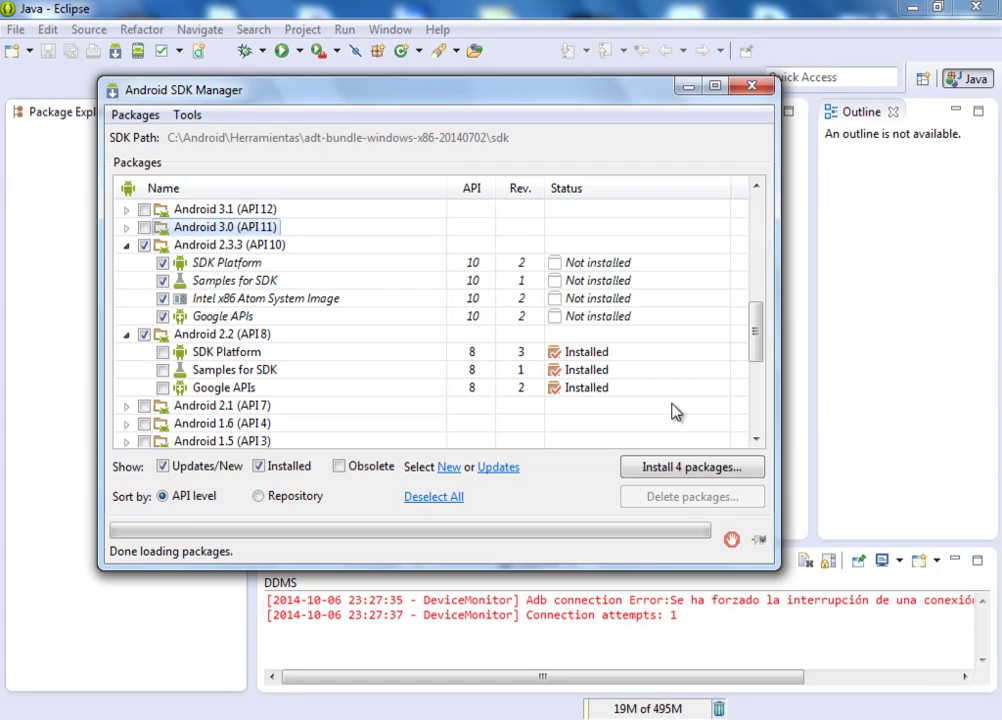
Accept the Android SDK License and install the selected Android 2.3.3 packages
{"action": "left_click", "coordinate": [688, 465]}
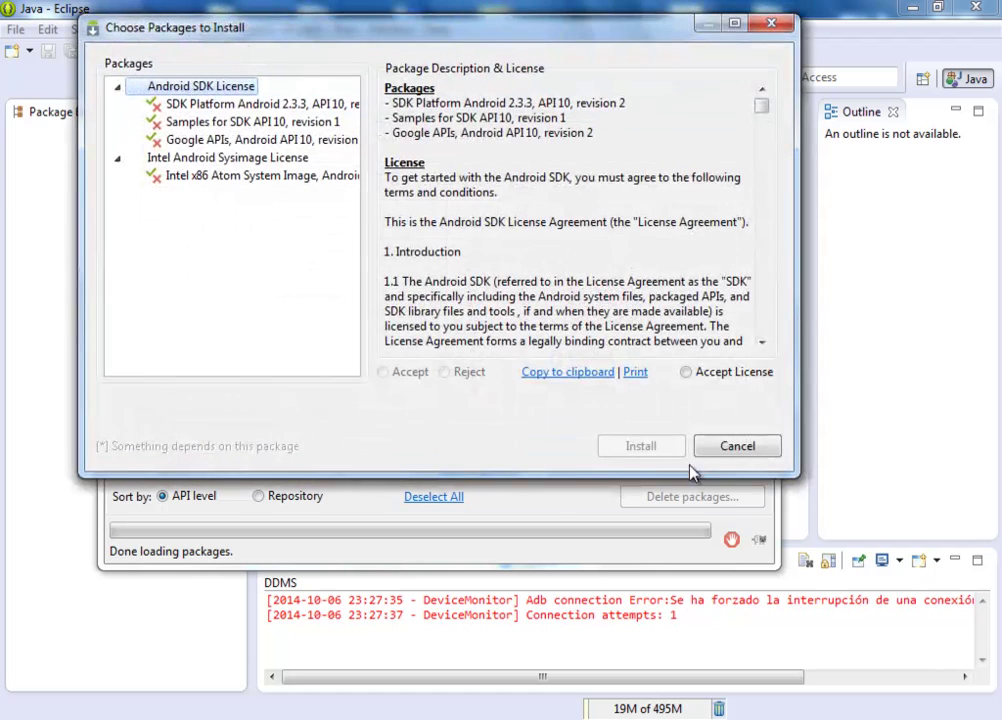
{"action": "left_click", "coordinate": [686, 372]}
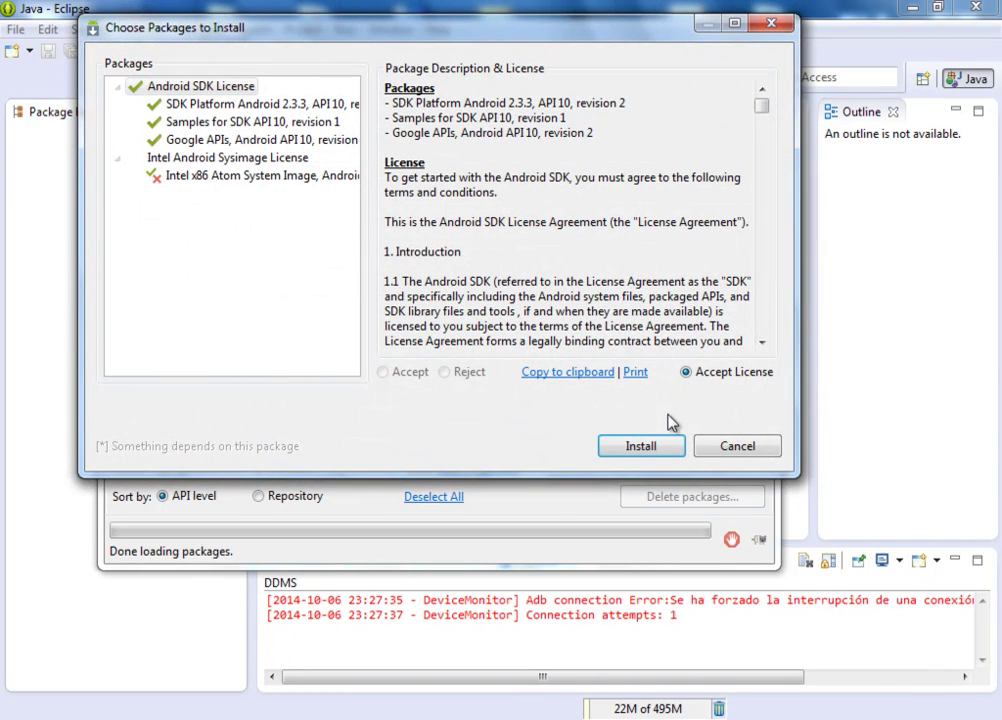
{"action": "left_click", "coordinate": [650, 447]}
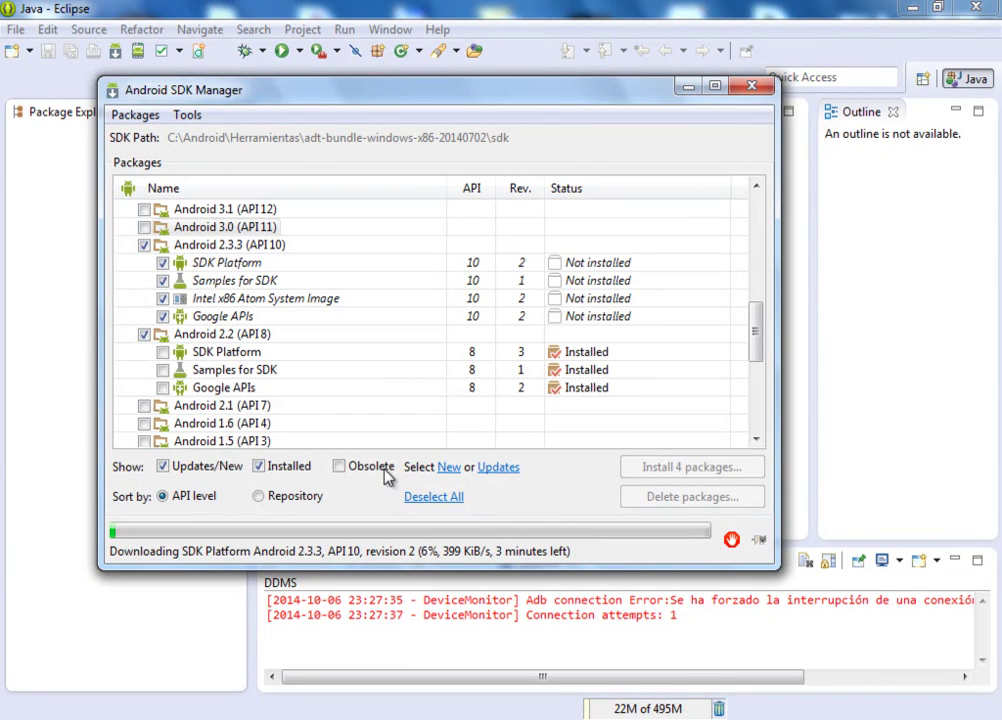
{"action": "left_click", "coordinate": [128, 335]}
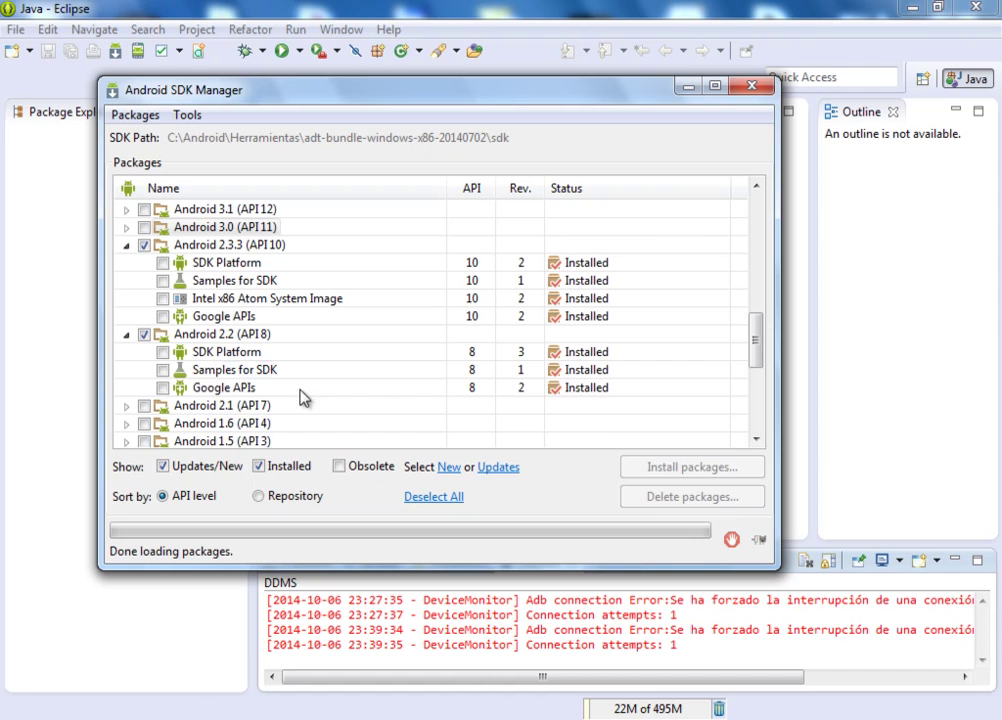
Collapse the Android 2.2, Android 2.3.3, Extras, Tools and Android 4.4W package groups, and close the Android SDK Manager
{"action": "left_click", "coordinate": [126, 334]}
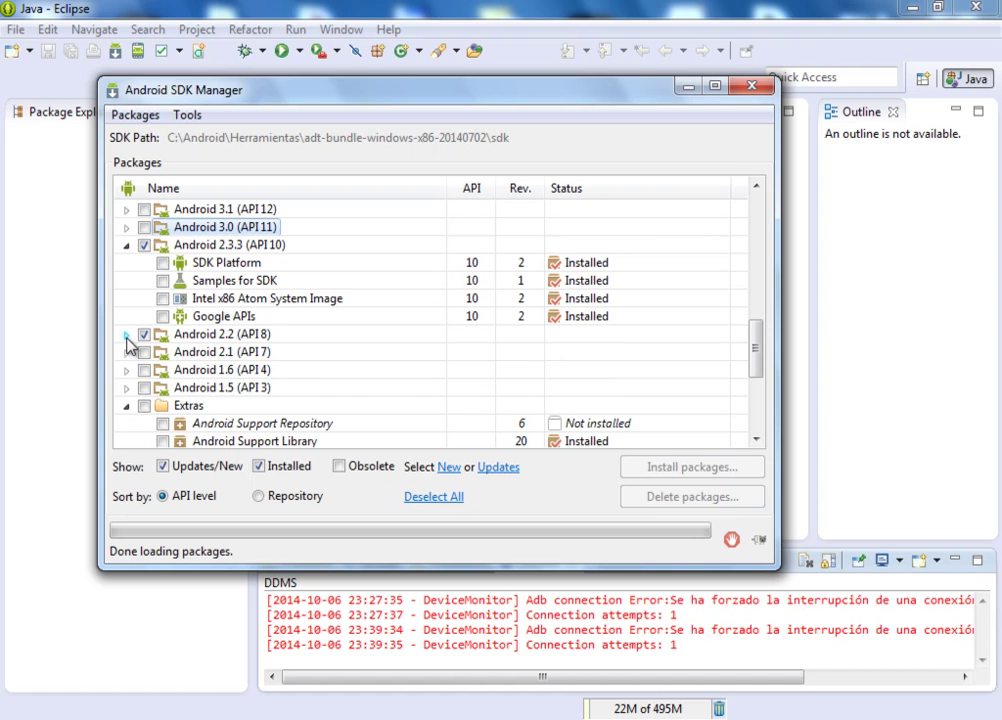
{"action": "left_click", "coordinate": [127, 247]}
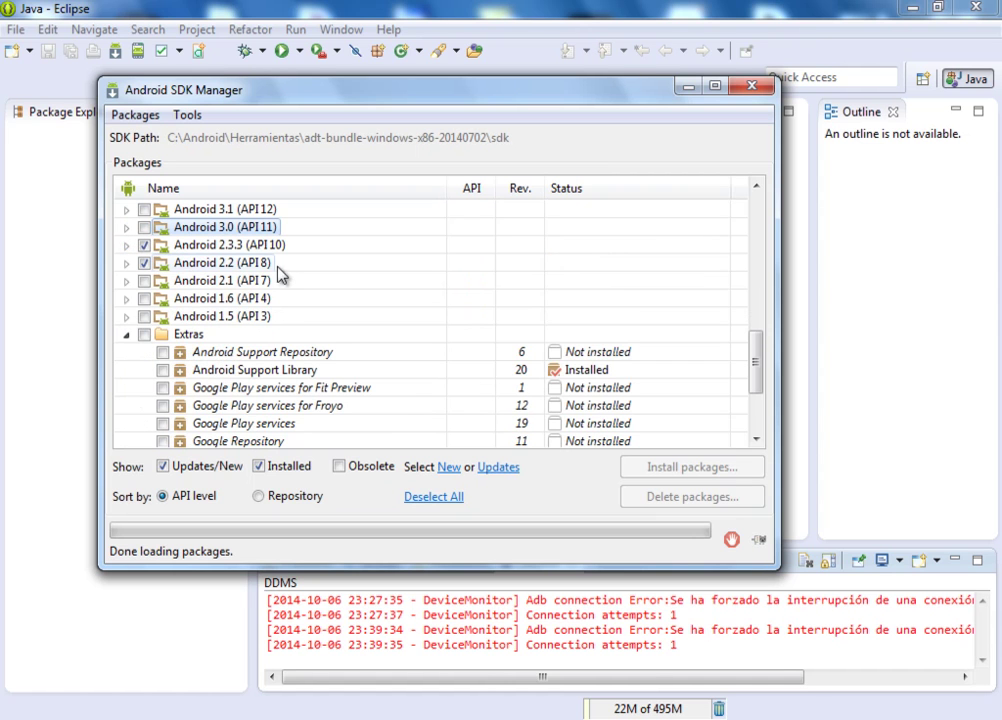
{"action": "left_click", "coordinate": [126, 334]}
{"action": "left_click_drag", "start_coordinate": [756, 394], "coordinate": [753, 232]}
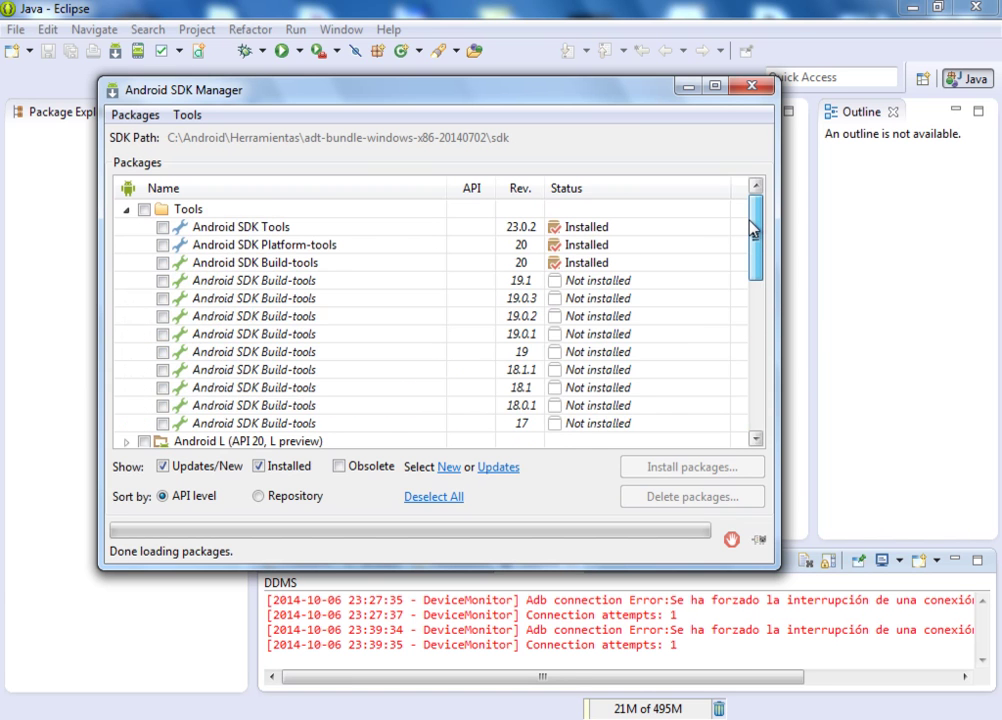
{"action": "left_click", "coordinate": [127, 210]}
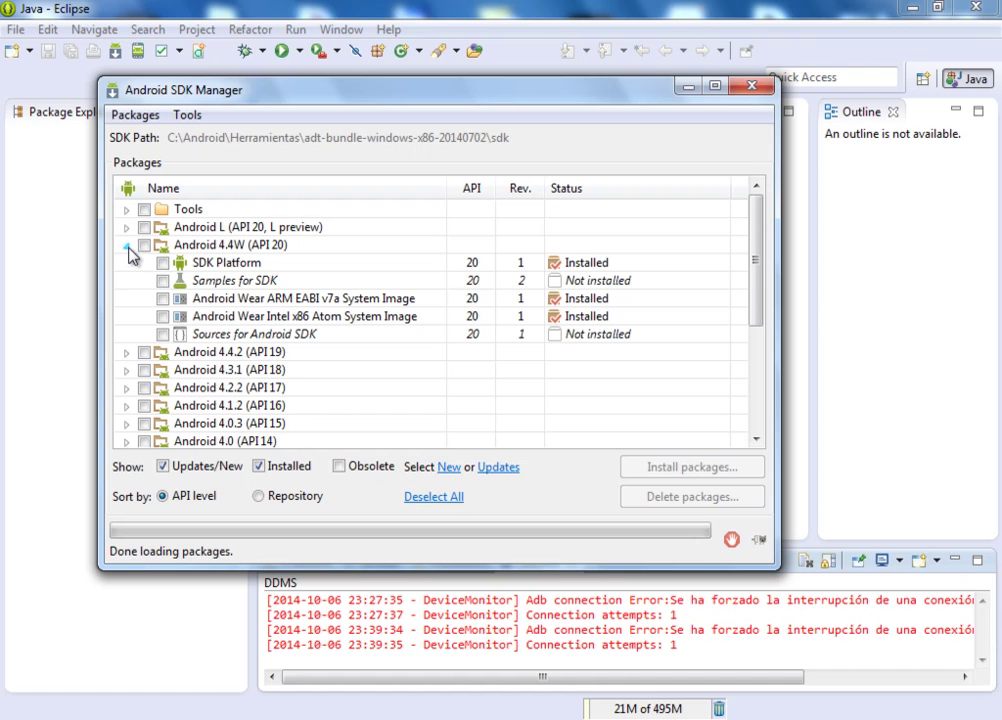
{"action": "left_click", "coordinate": [126, 246]}
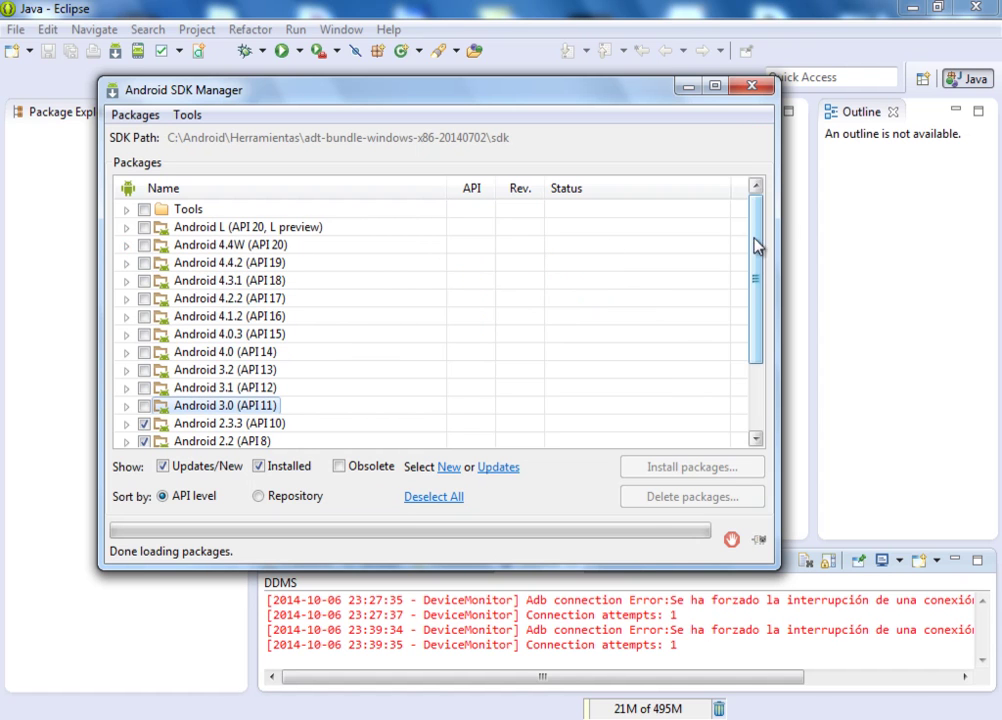
{"action": "left_click", "coordinate": [750, 89]}
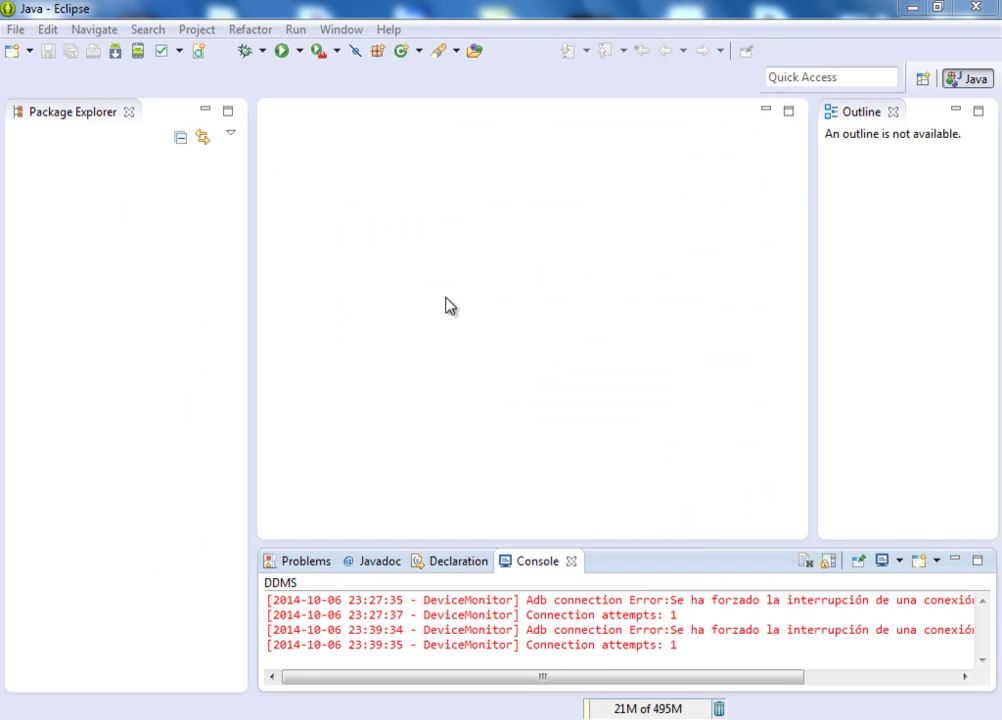